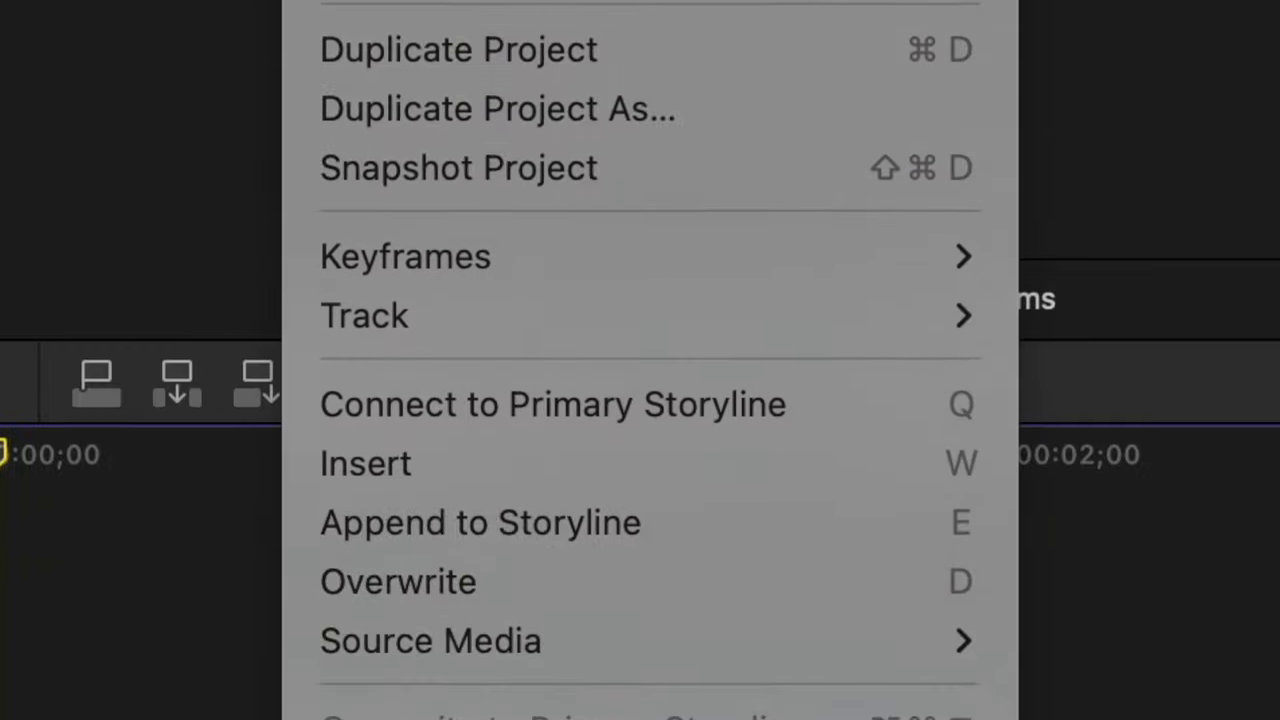
Open the subtitles-tutorial project with my-example-clip (06;06) on the timeline
mouse_move(770, 461)
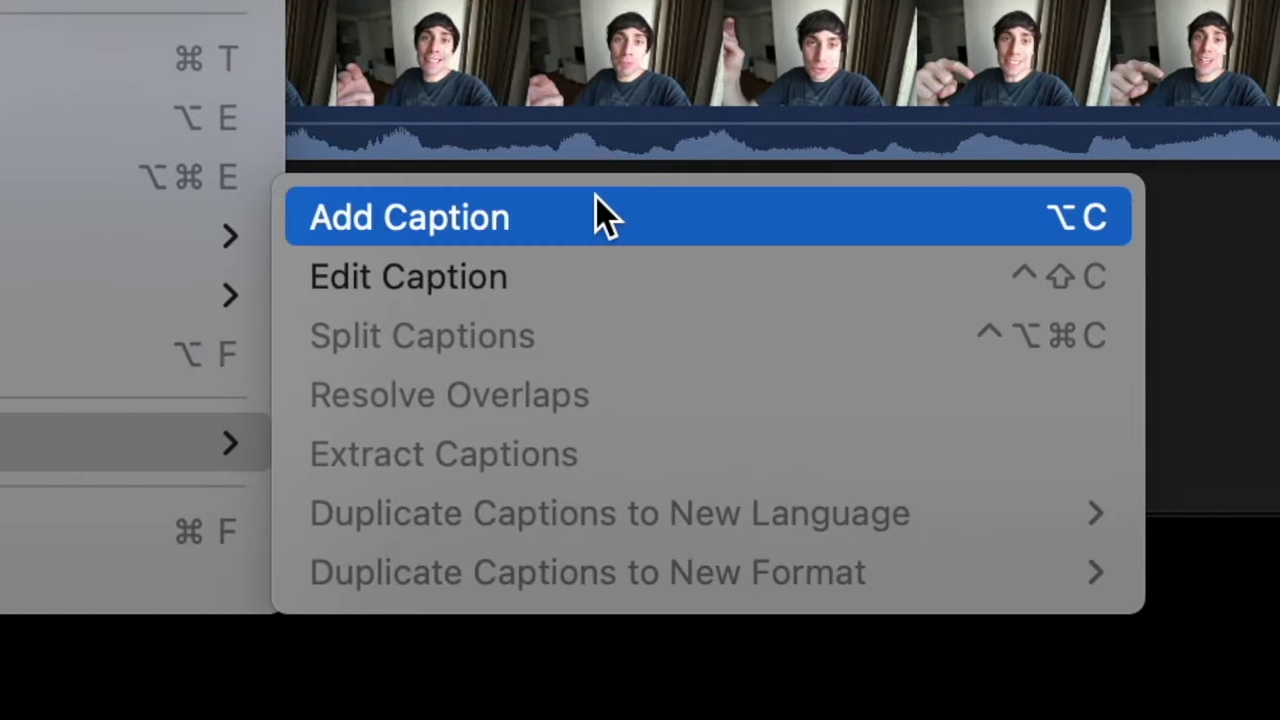
left_click(594, 200)
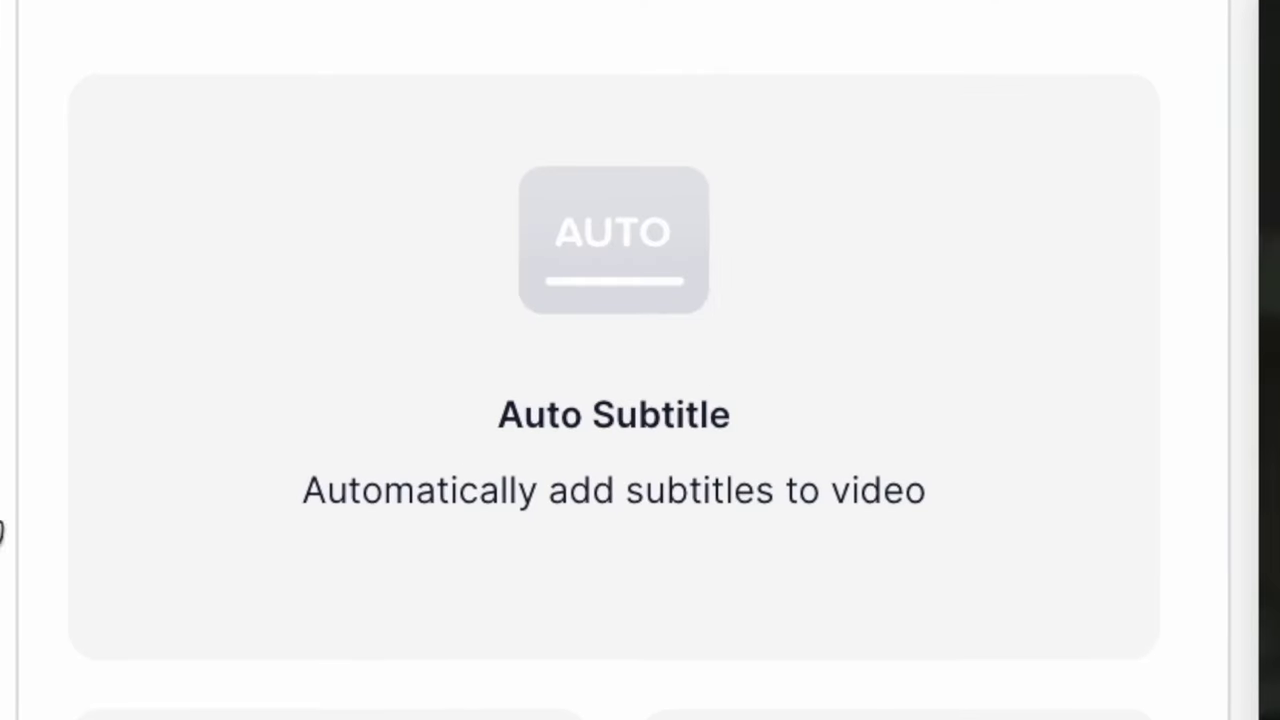
left_click(723, 409)
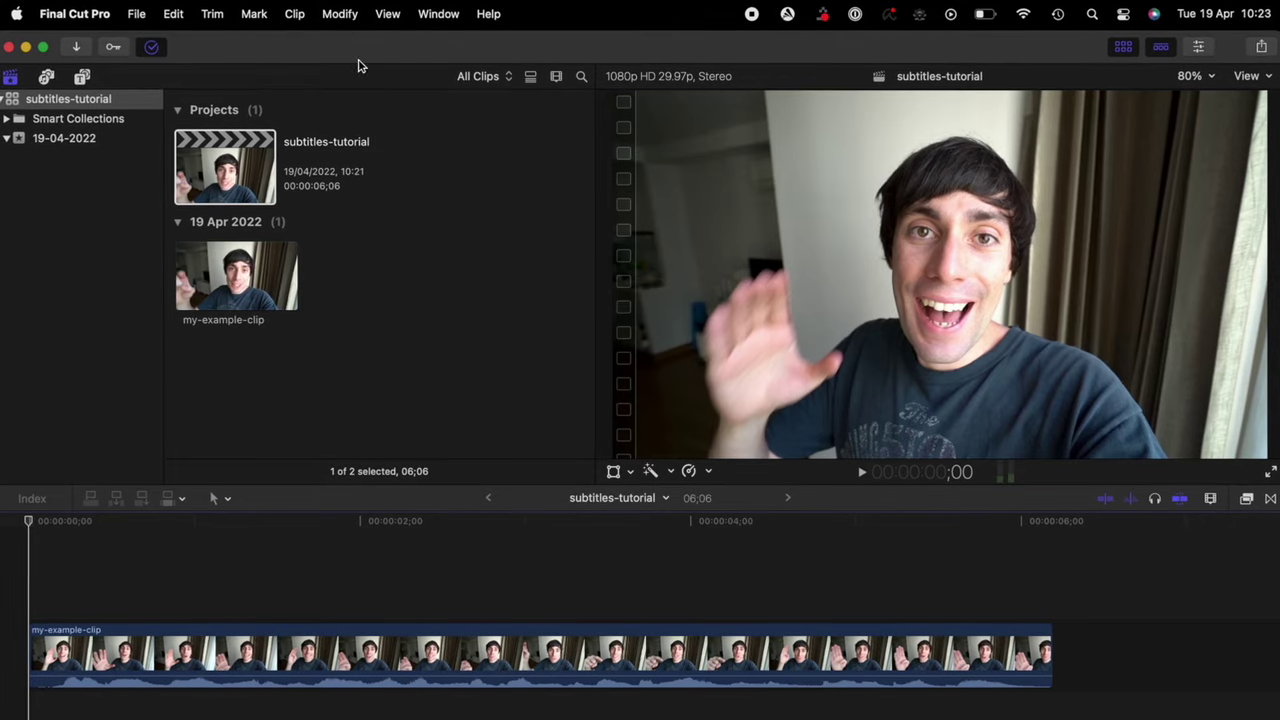
Add an English CEA-608 caption role next to iTT in the library's roles
left_click(344, 16)
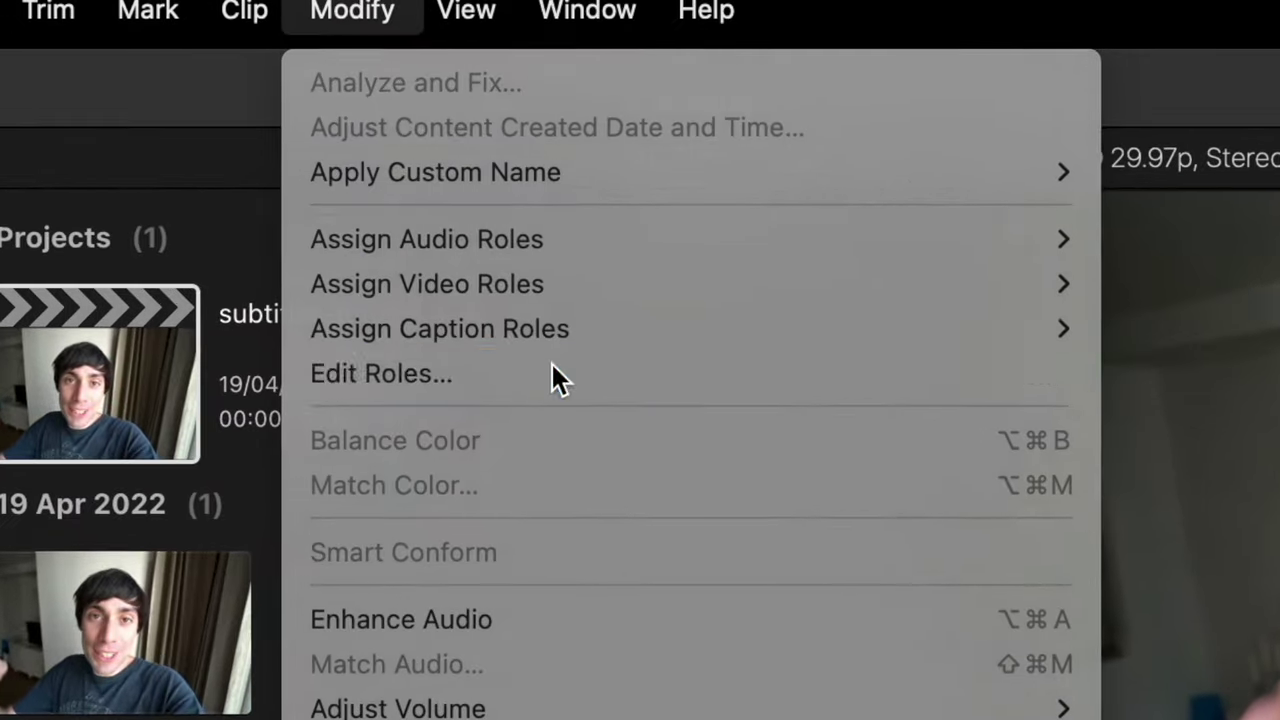
left_click(553, 368)
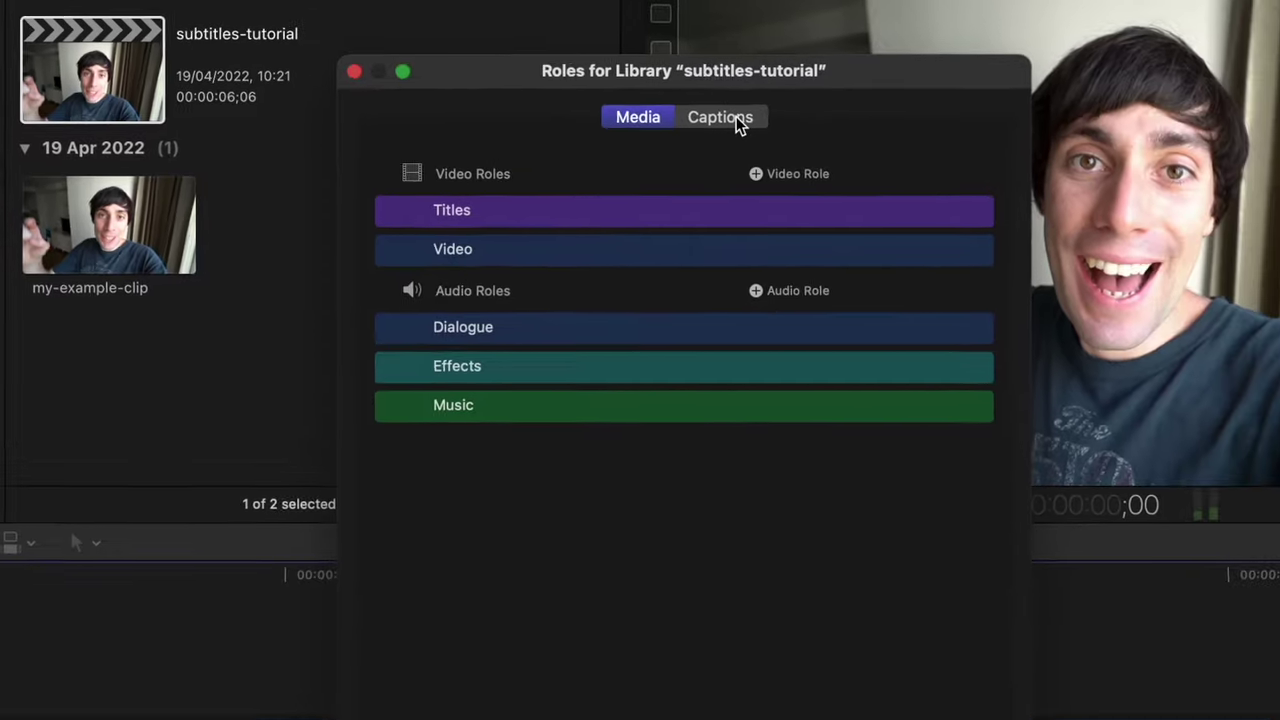
left_click(736, 116)
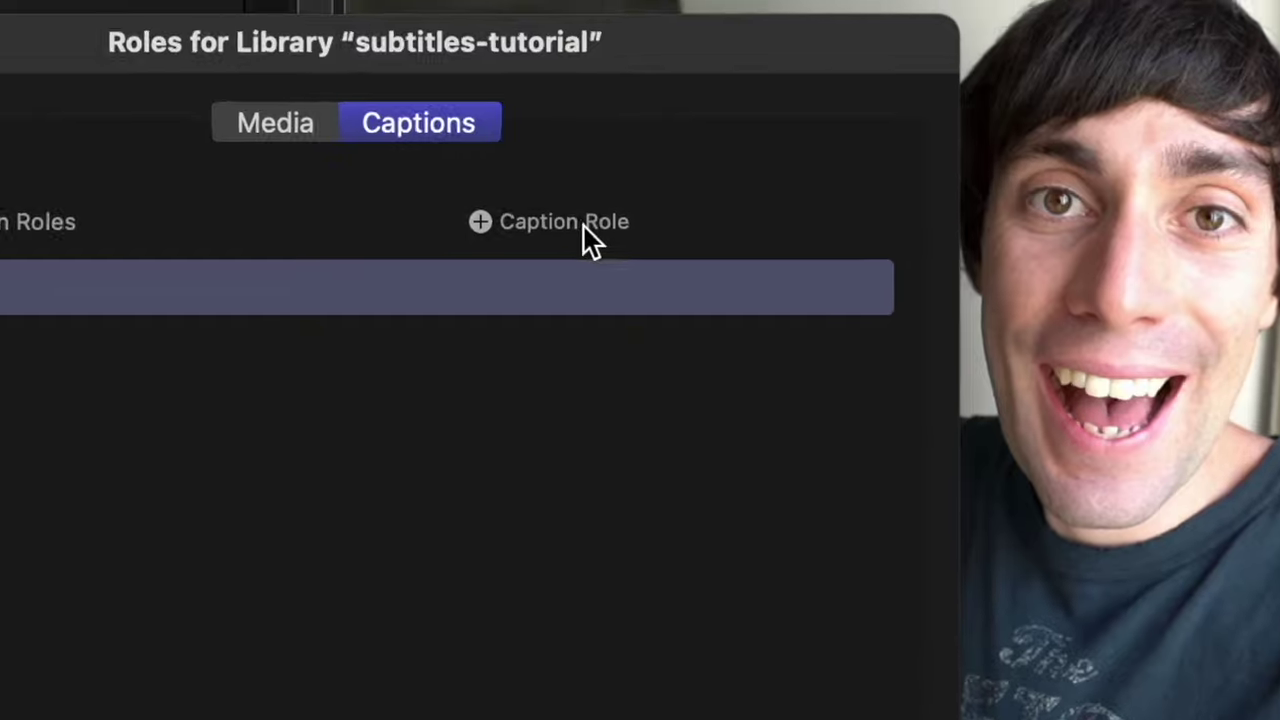
left_click(745, 129)
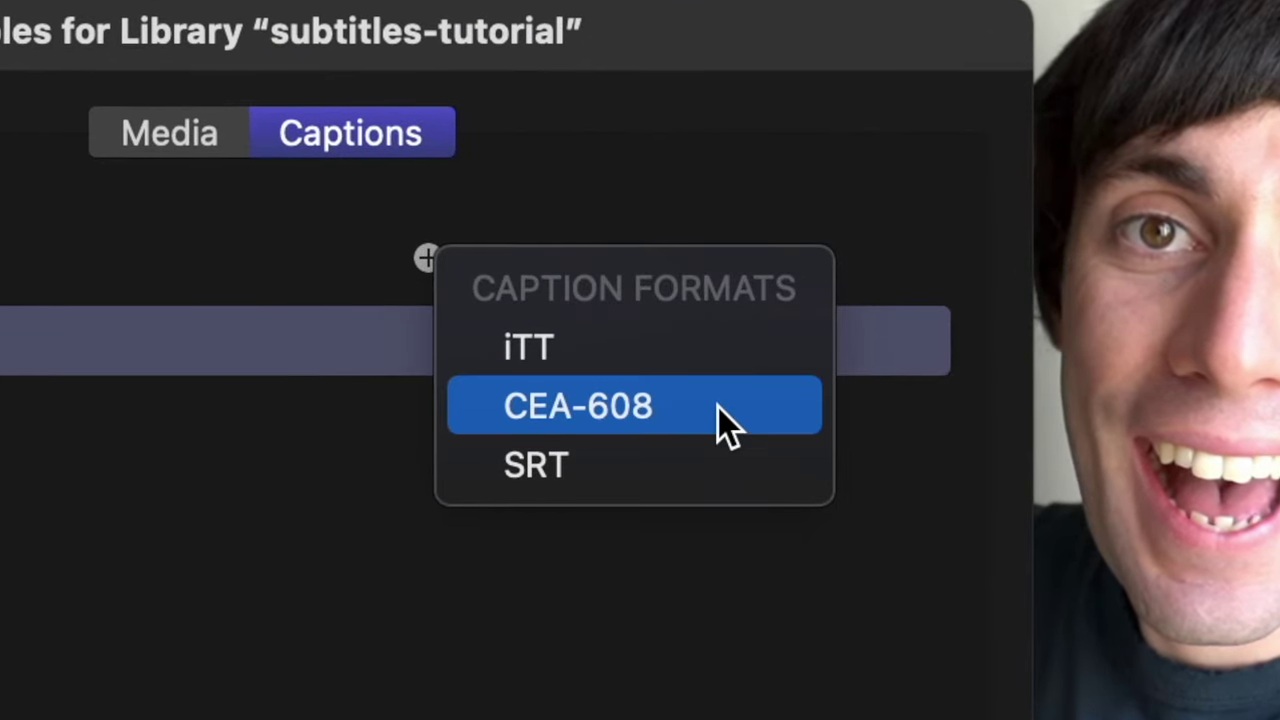
left_click(718, 408)
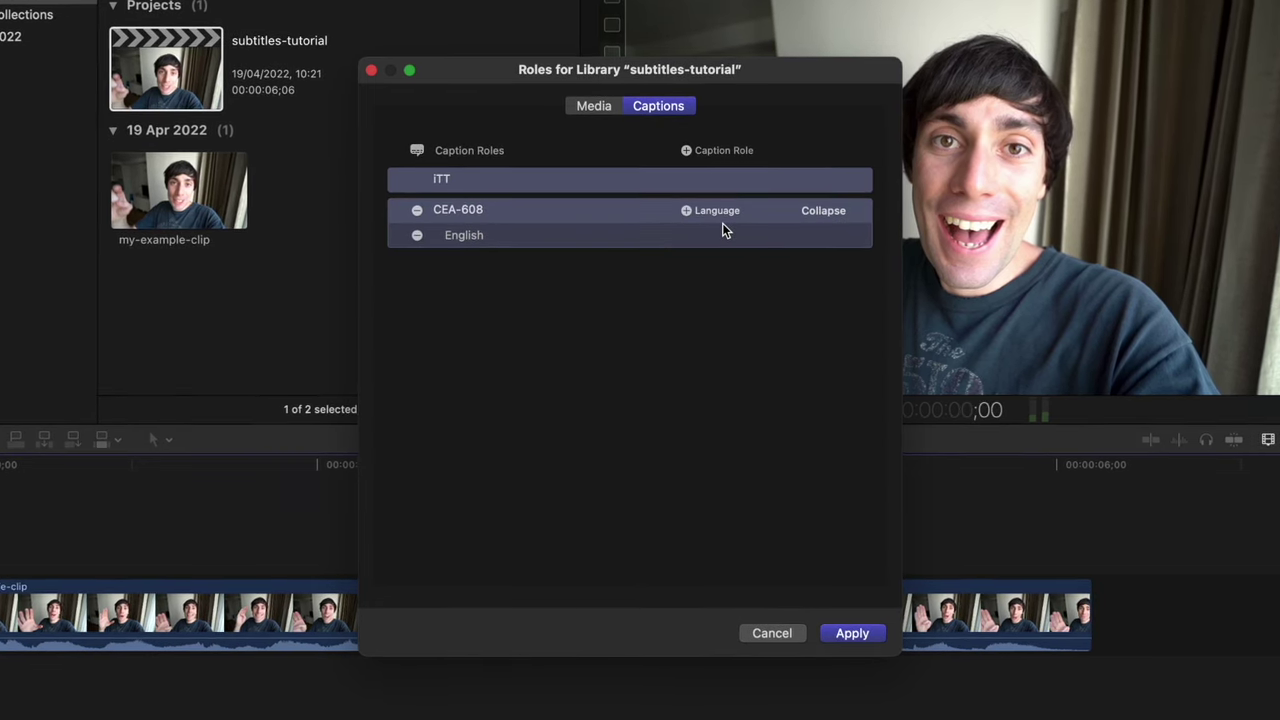
left_click(689, 211)
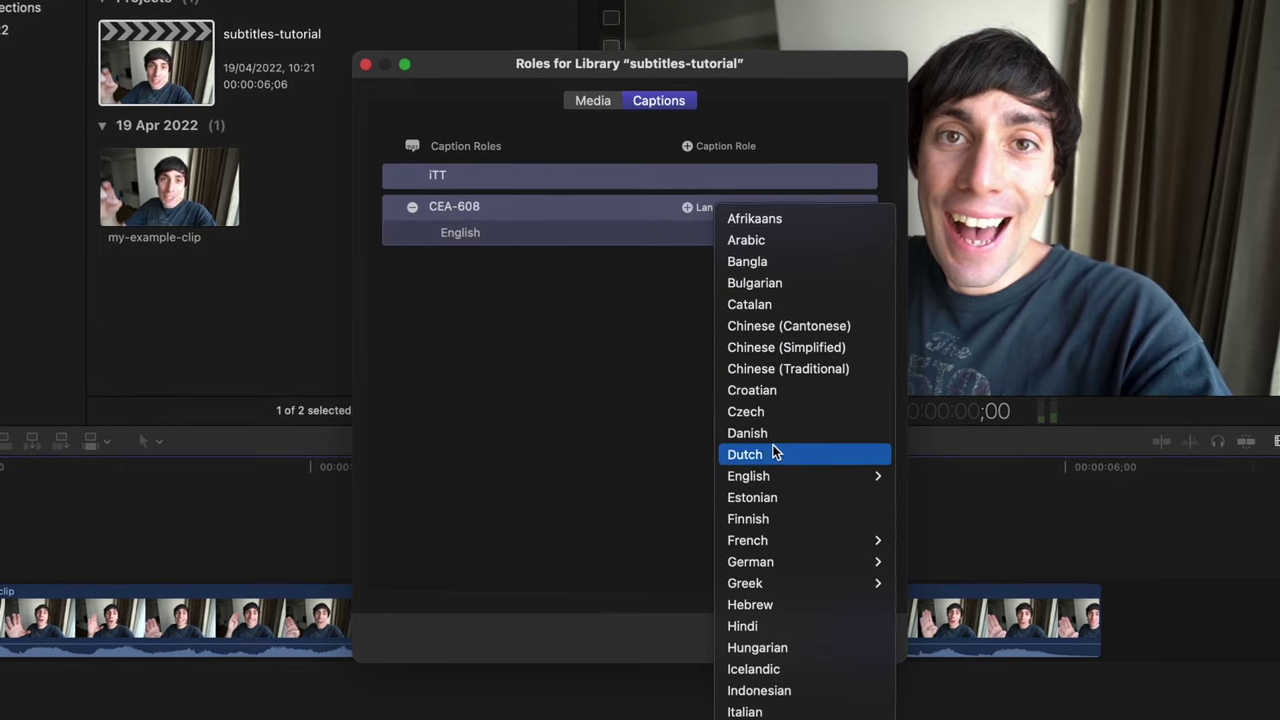
left_click(641, 292)
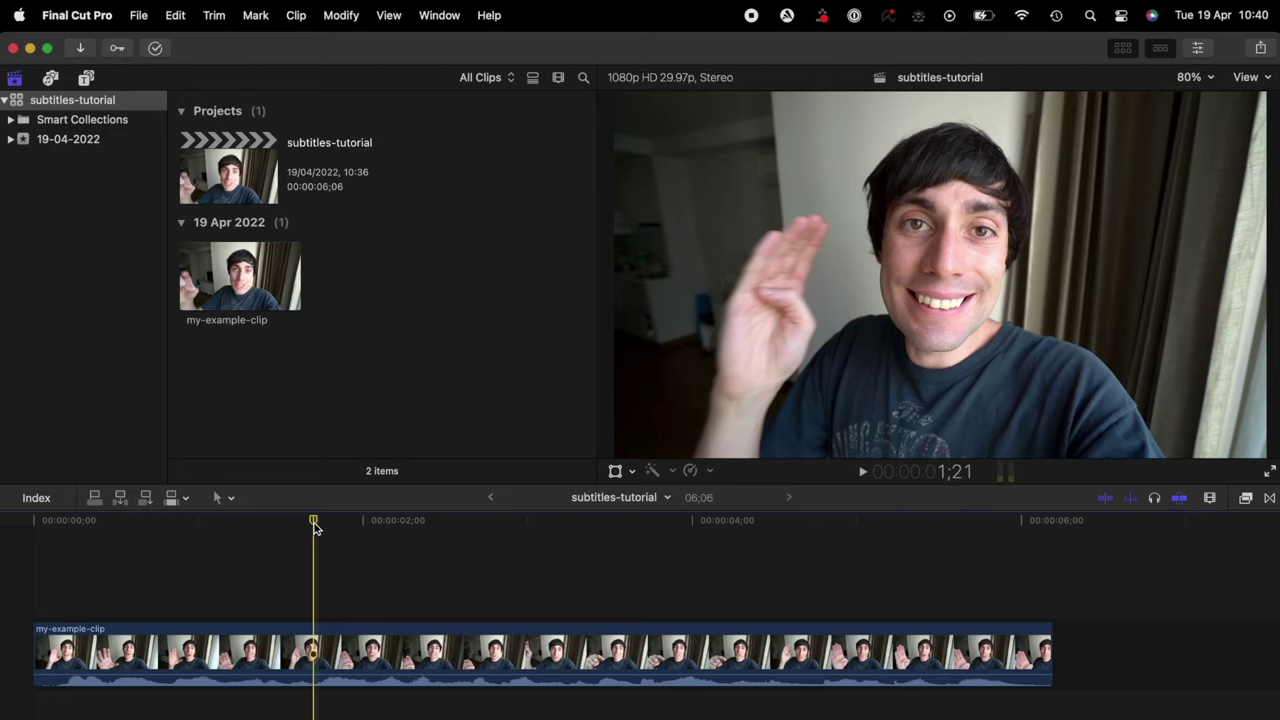
Add a CEA-608 English caption at the clip start with the presenter's 'Hello guys, … here!' greeting
left_click_drag(314, 527, 62, 562)
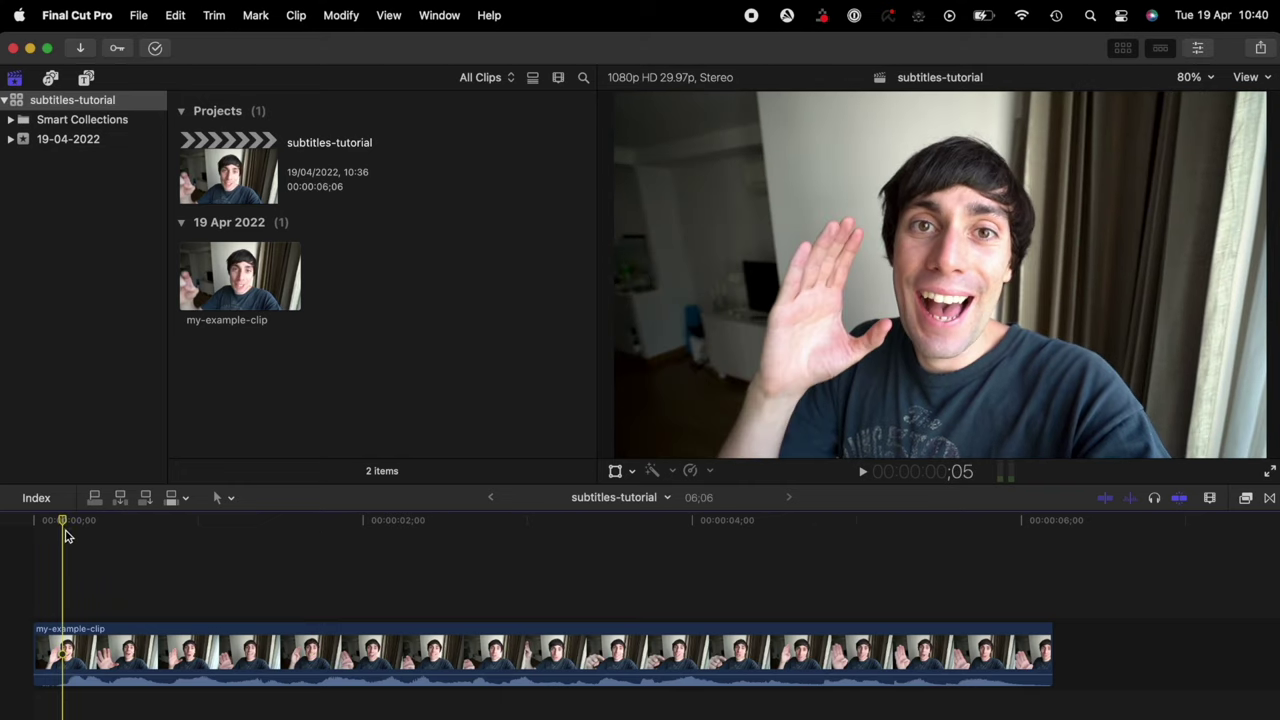
left_click(175, 15)
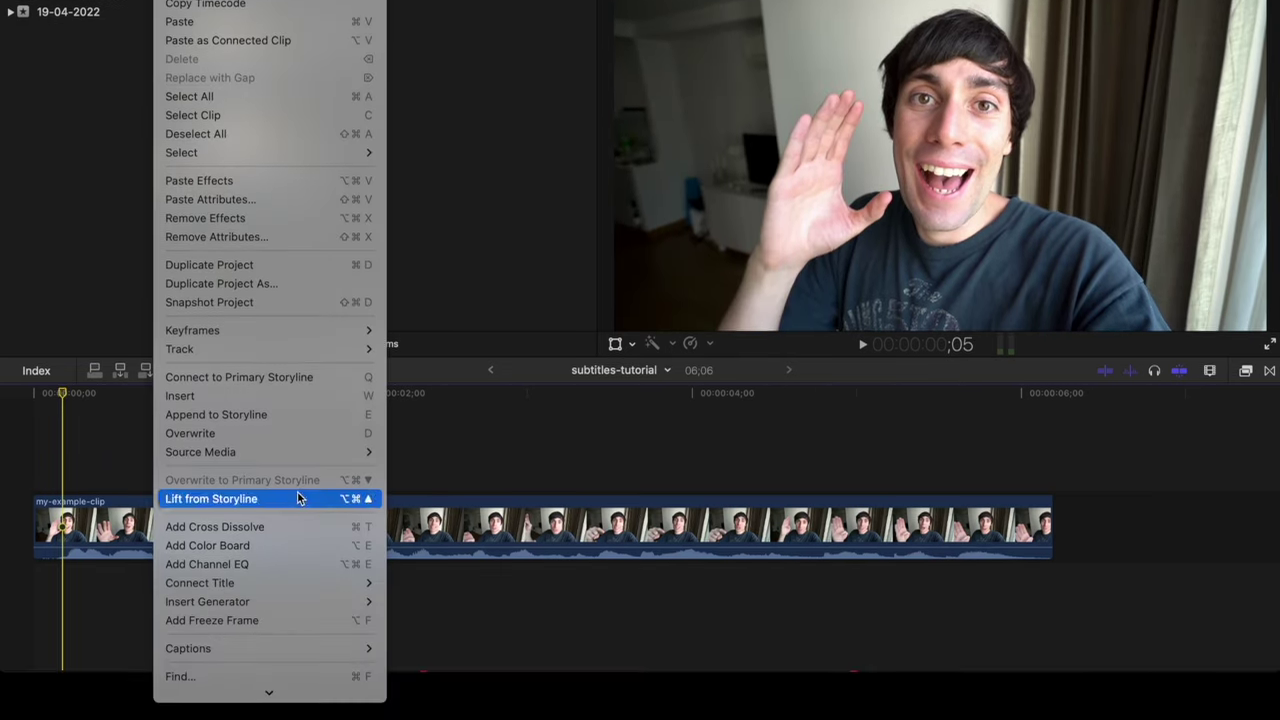
mouse_move(308, 719)
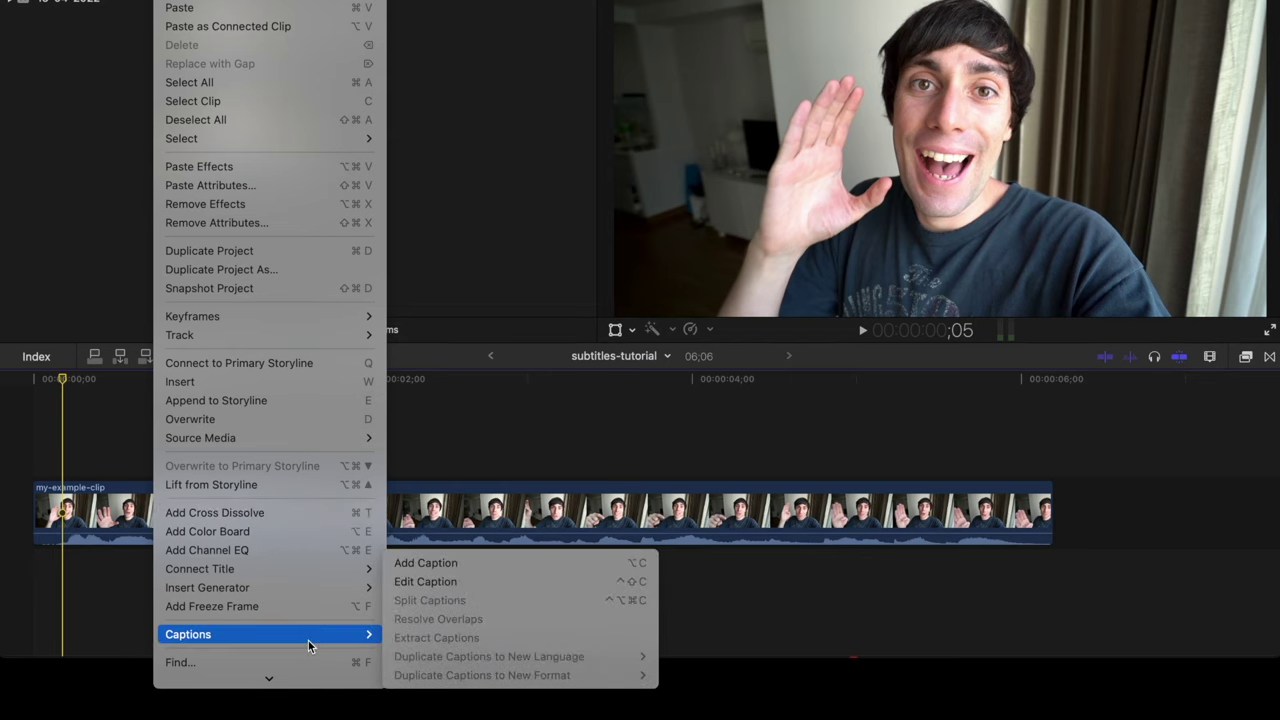
left_click(485, 562)
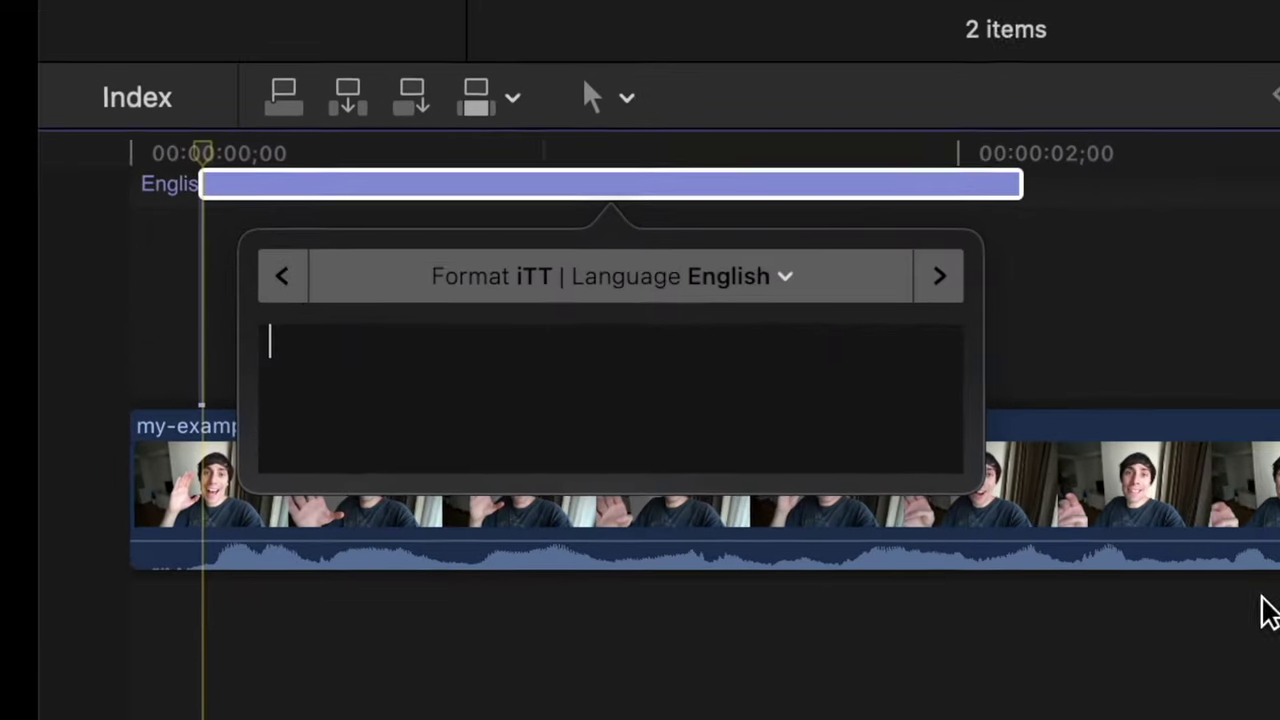
left_click(795, 276)
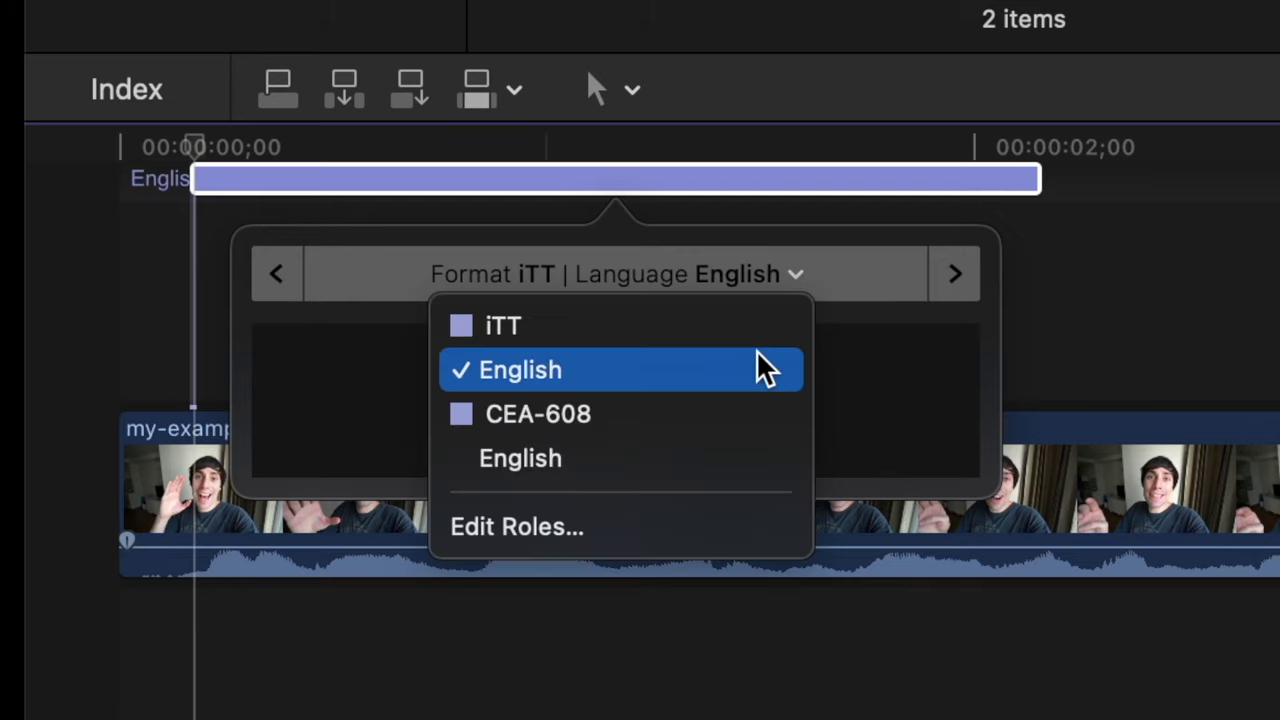
left_click(749, 424)
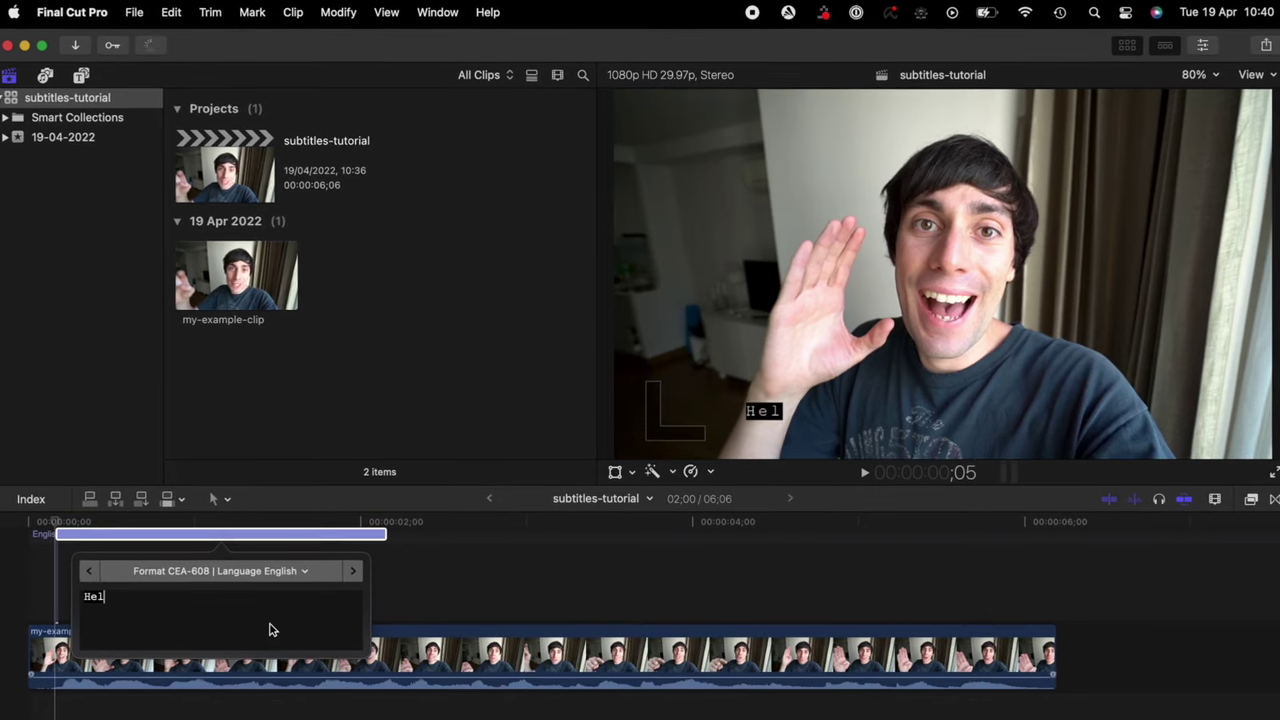
type("guys, Ryan h")
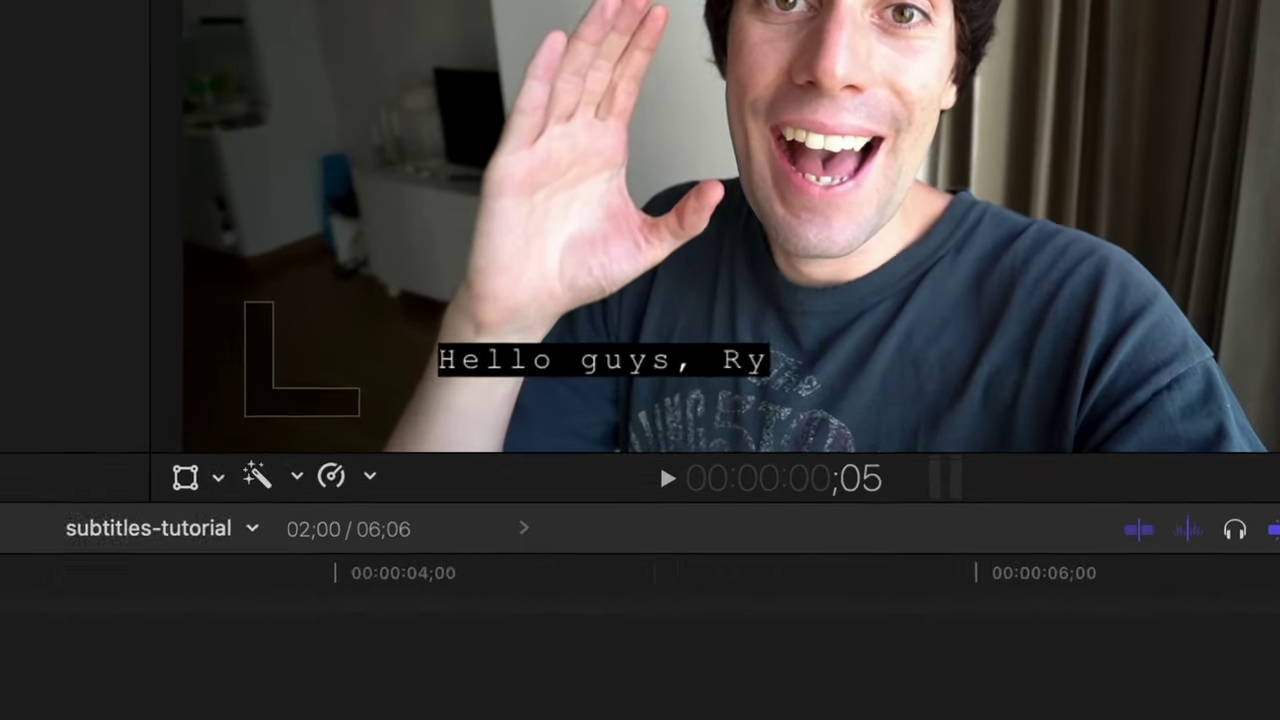
type("ere!")
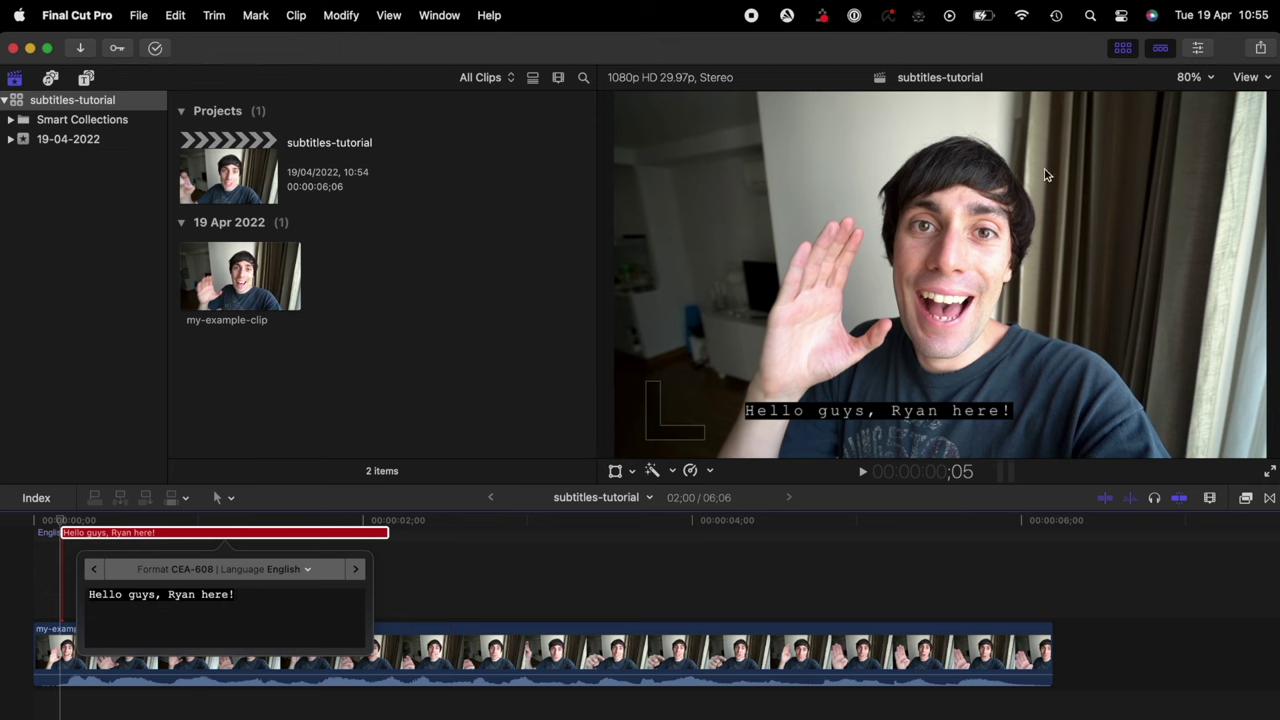
left_click(1197, 49)
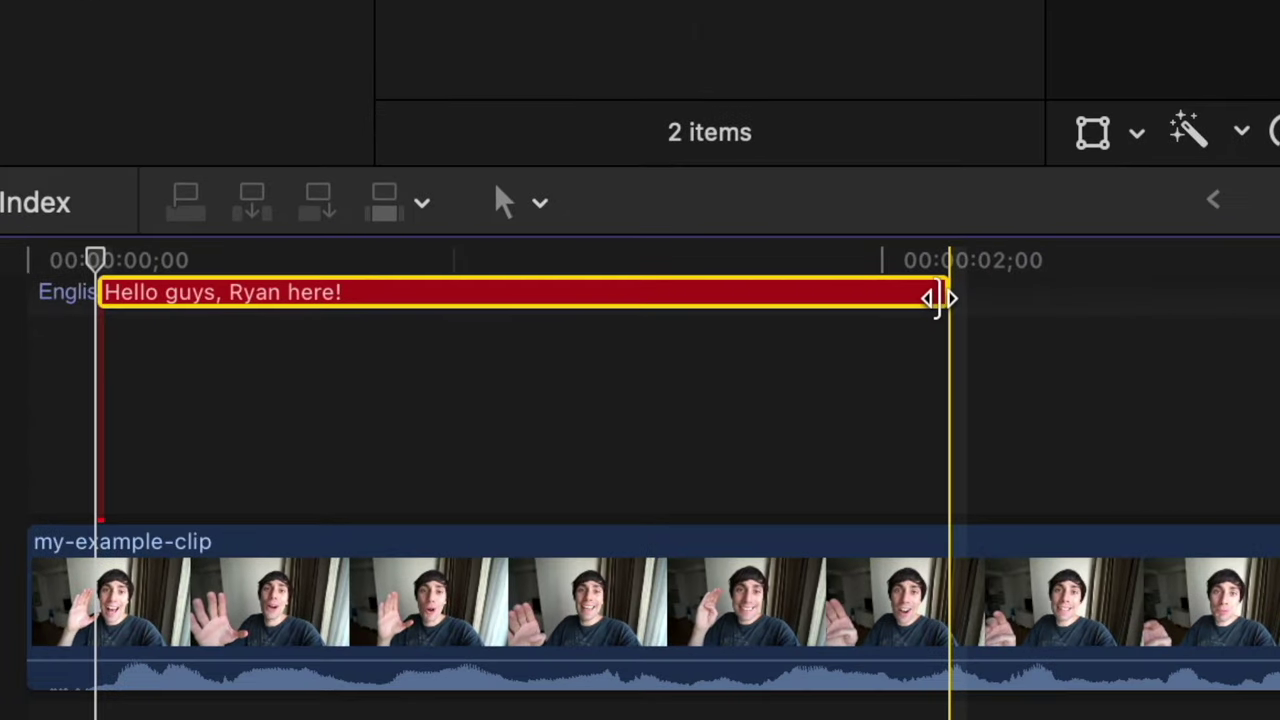
Shorten the first caption, then duplicate it to edit the text for the follow-up captions
left_click_drag(936, 298, 931, 300)
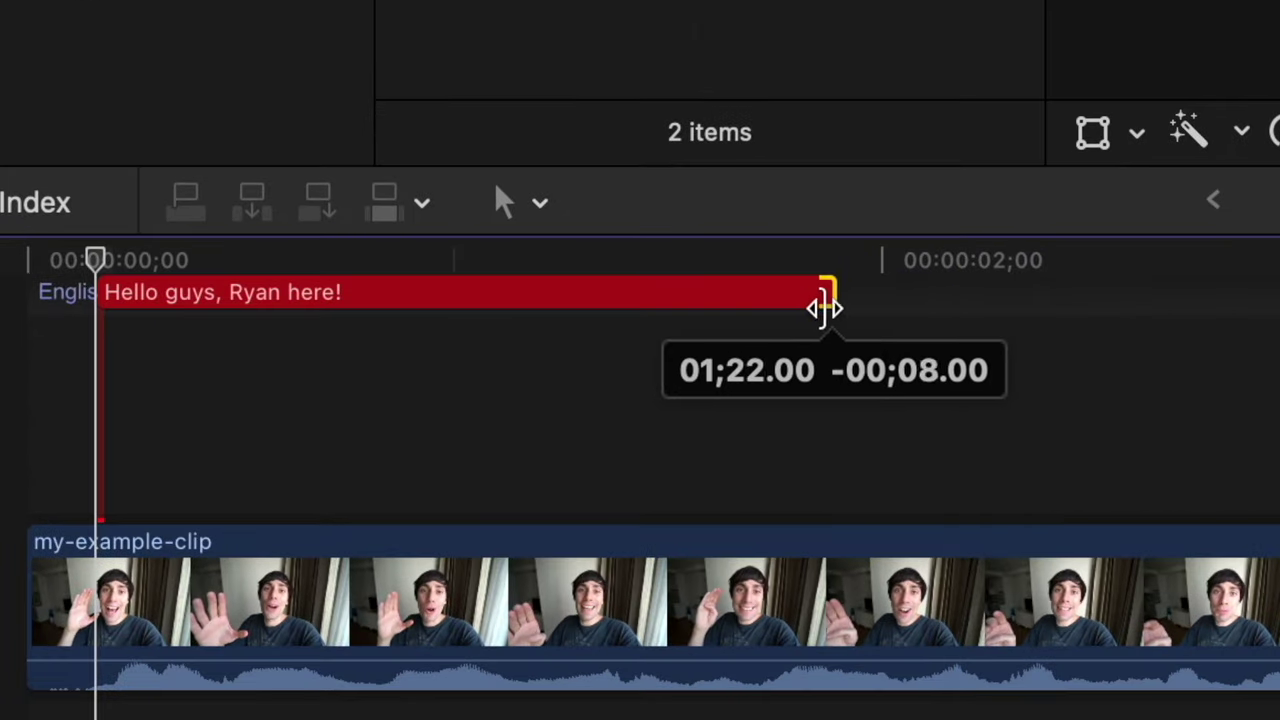
left_click_drag(824, 308, 796, 306)
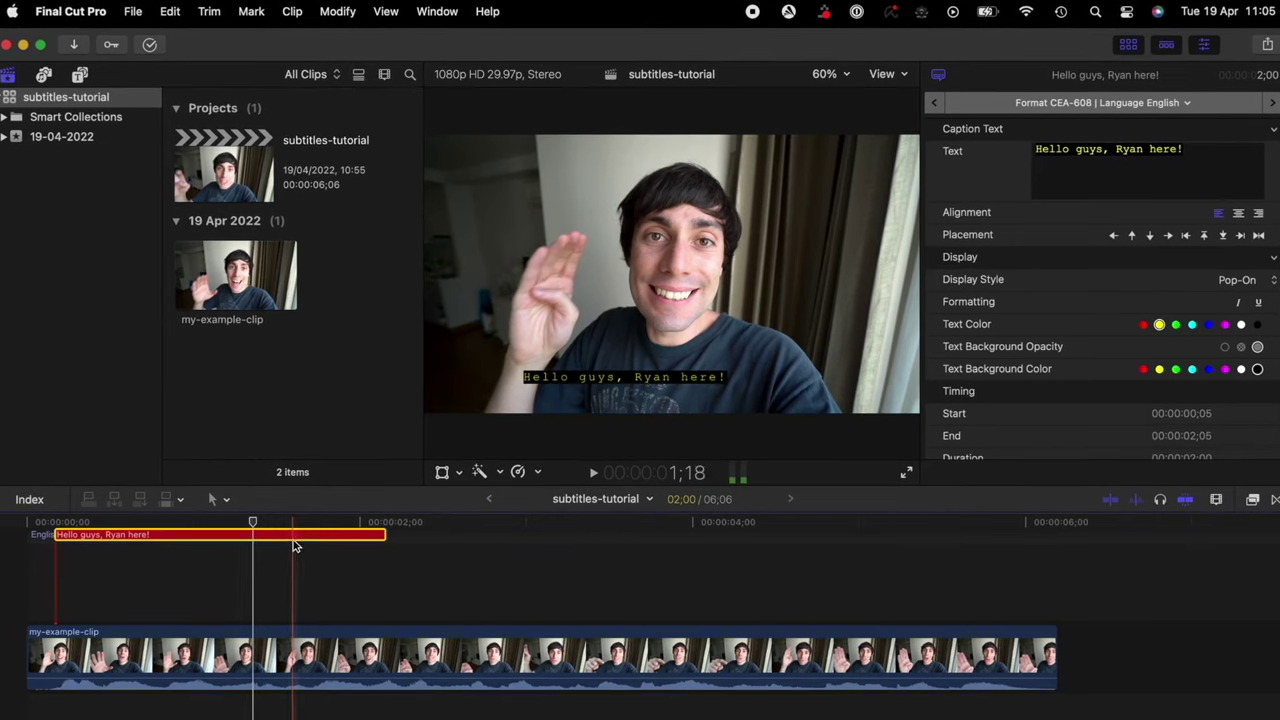
left_click_drag(293, 546, 621, 548)
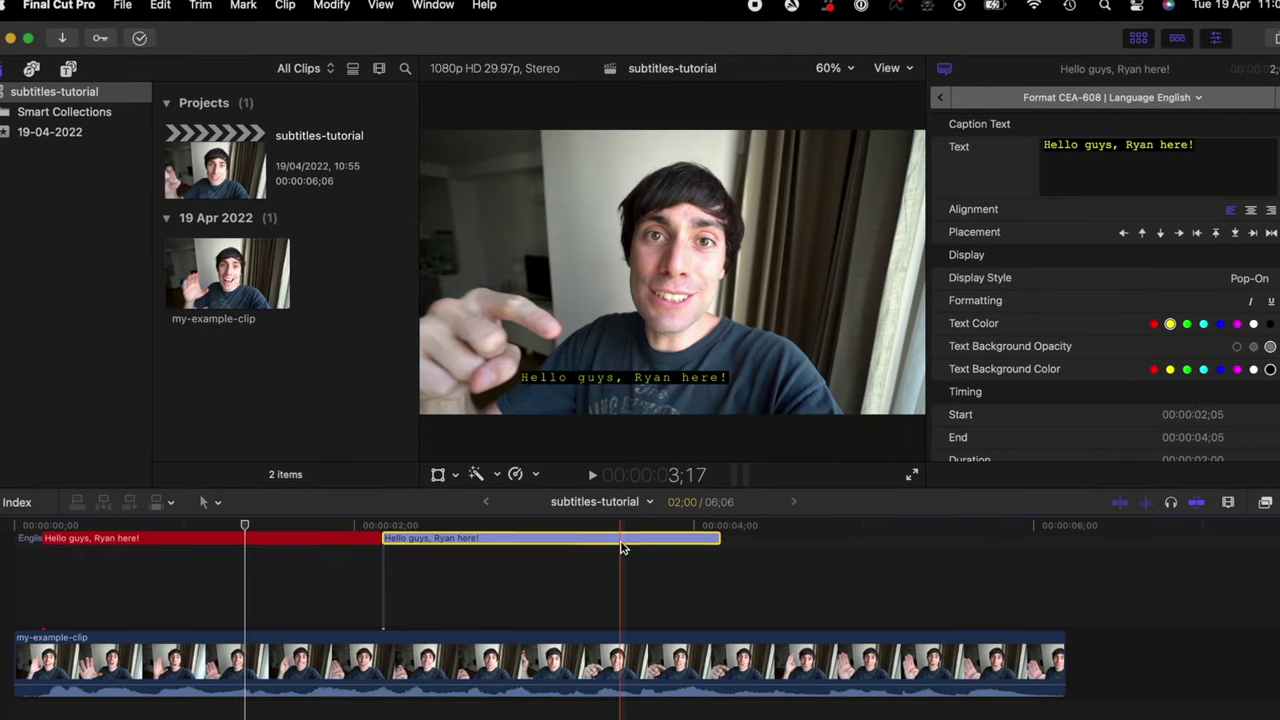
double_click(621, 548)
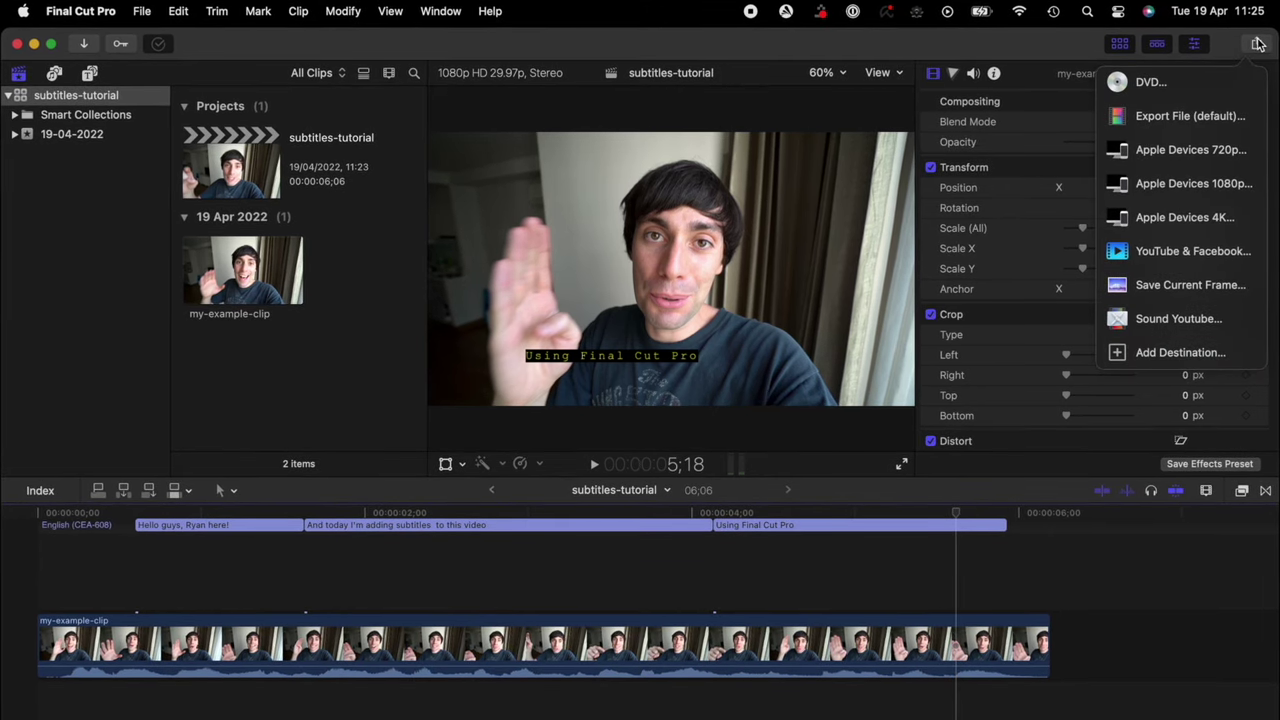
Export the project with English CEA-608 captions embedded and burned in
left_click(1190, 115)
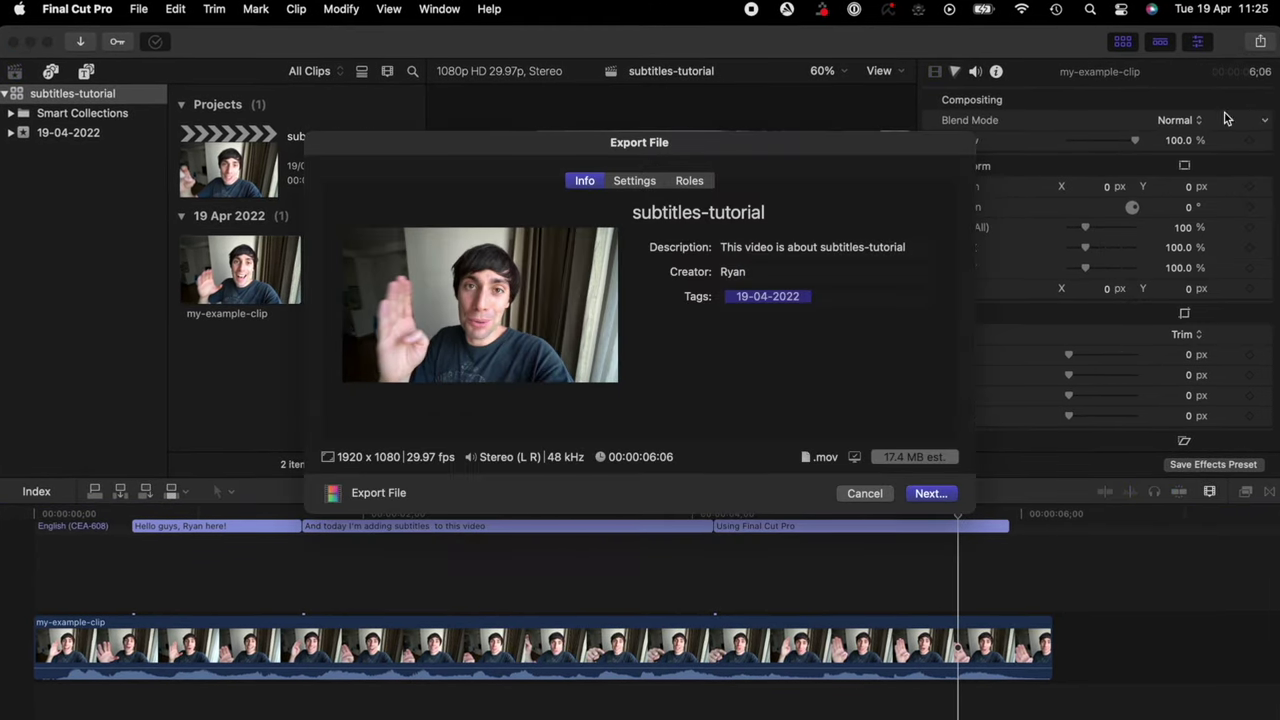
left_click(690, 179)
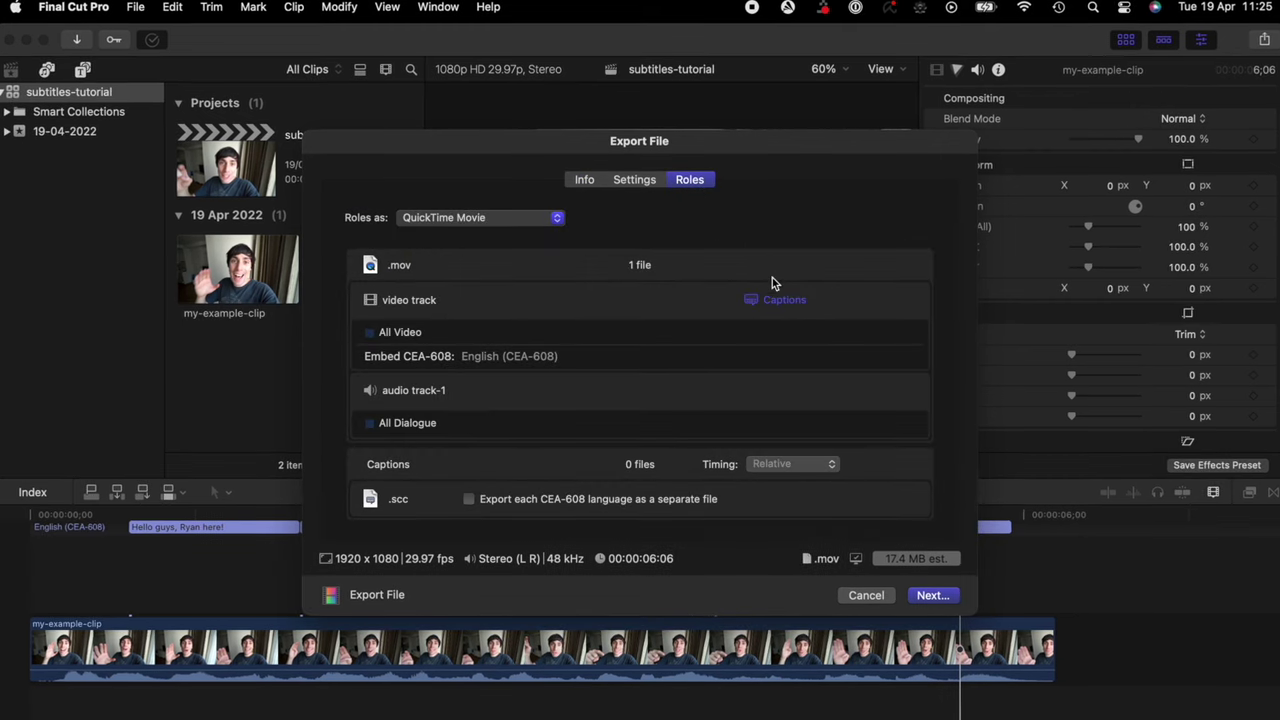
left_click(783, 300)
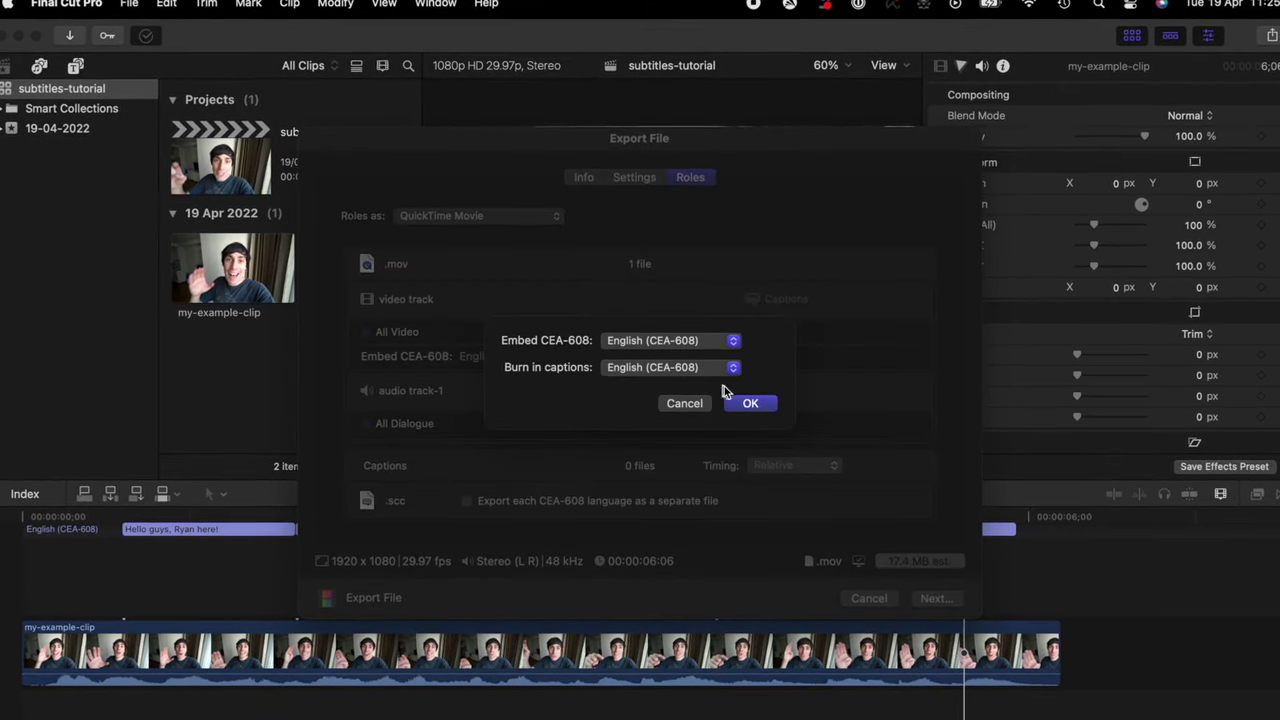
left_click(751, 404)
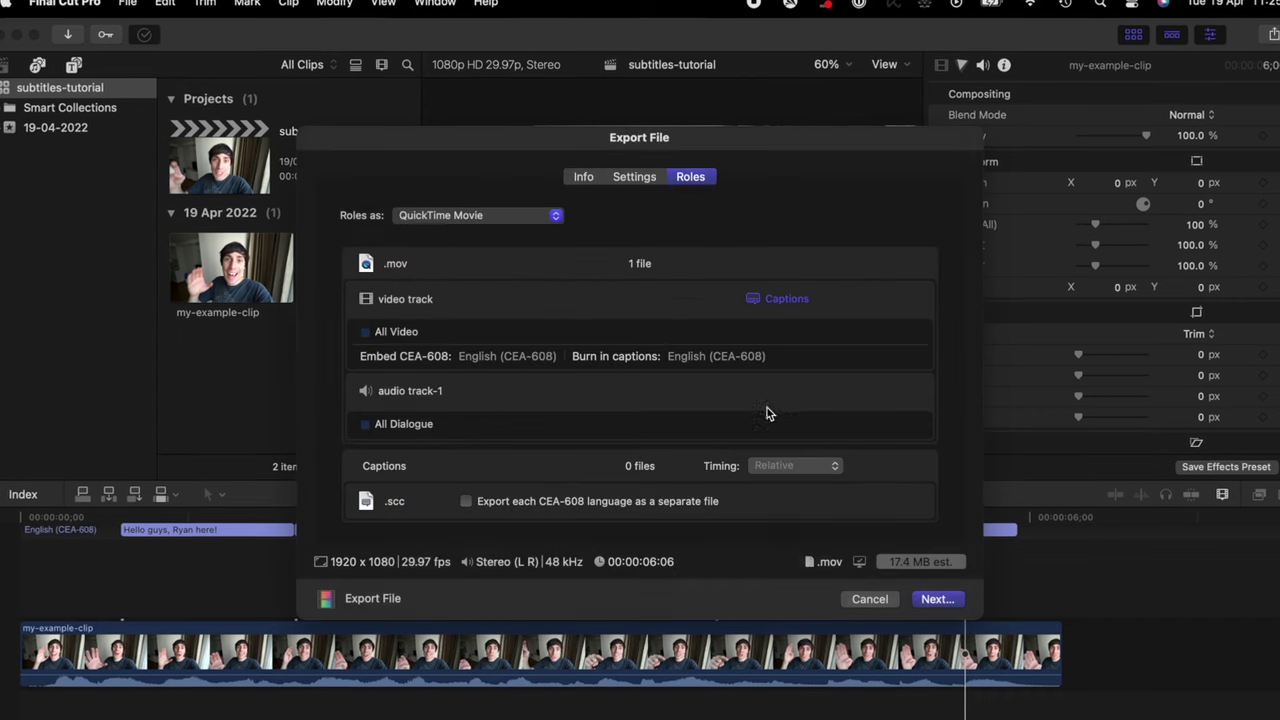
left_click(934, 600)
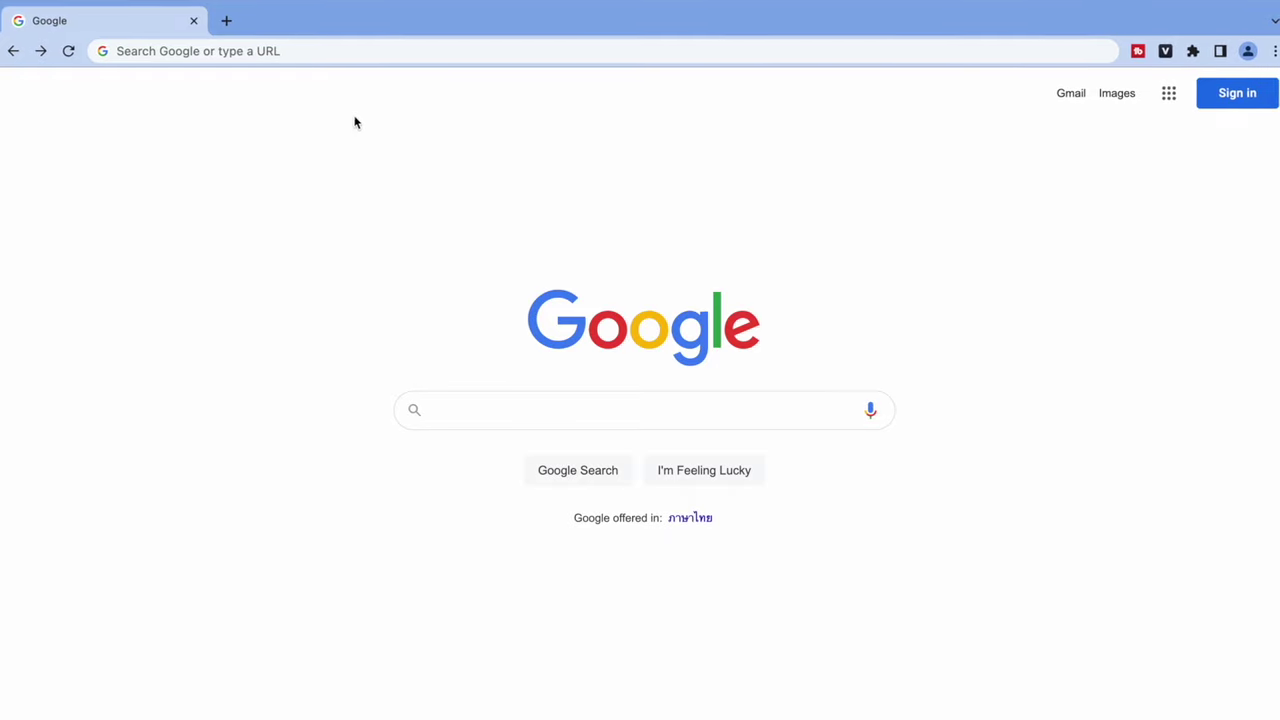
Load veed.io in Chrome and start creating a new video
left_click(309, 48)
type("veed.i")
key("Return")
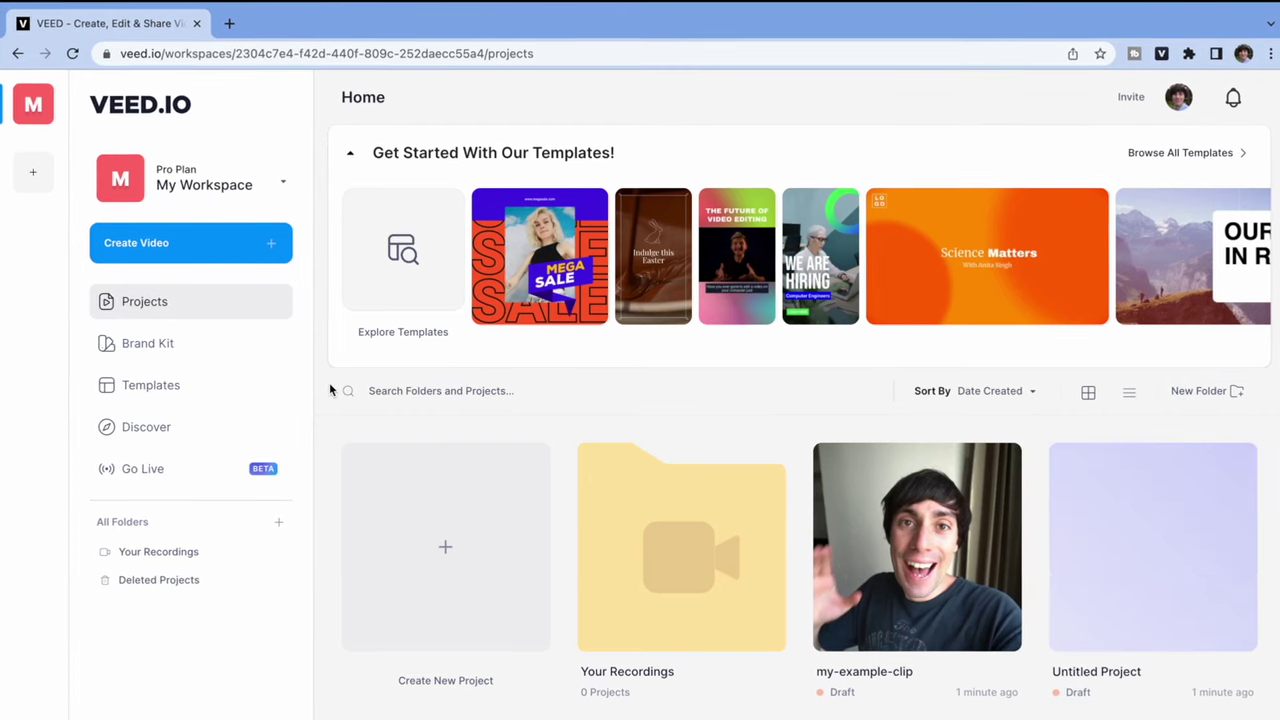
left_click(242, 238)
Create a blank VEED project and upload my-example-clip.mov from My Videos
left_click(246, 291)
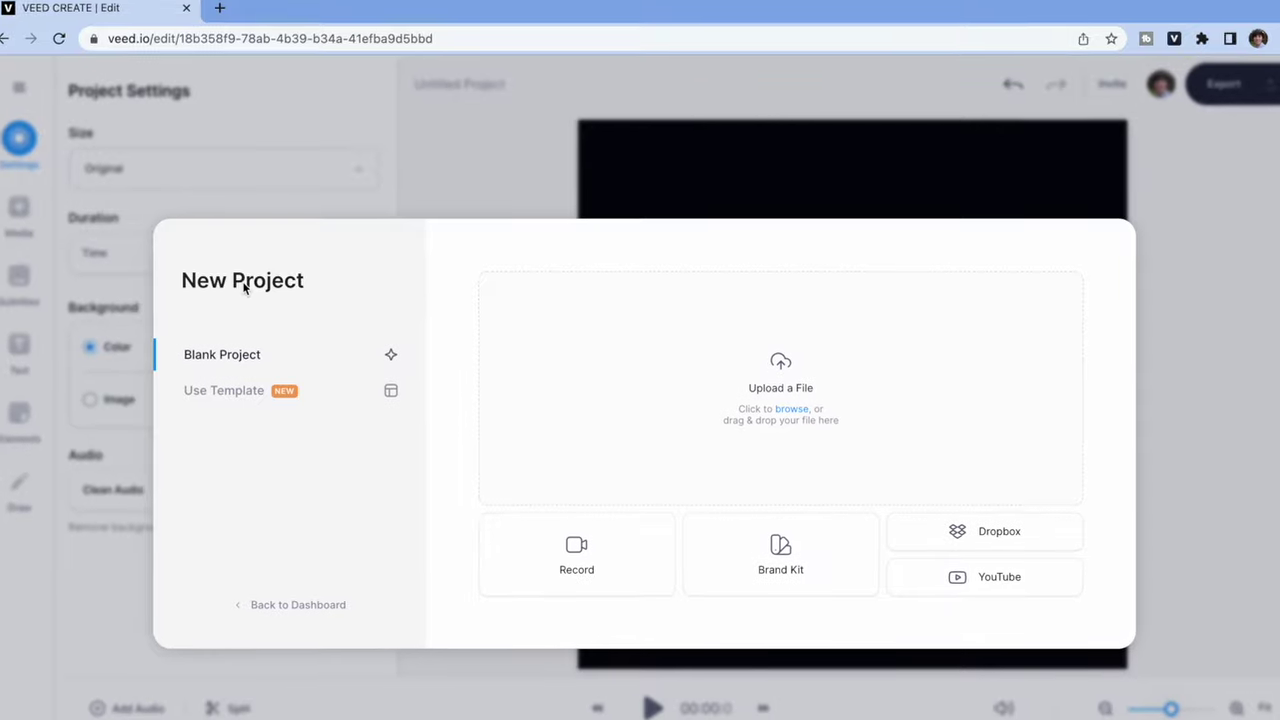
left_click(741, 312)
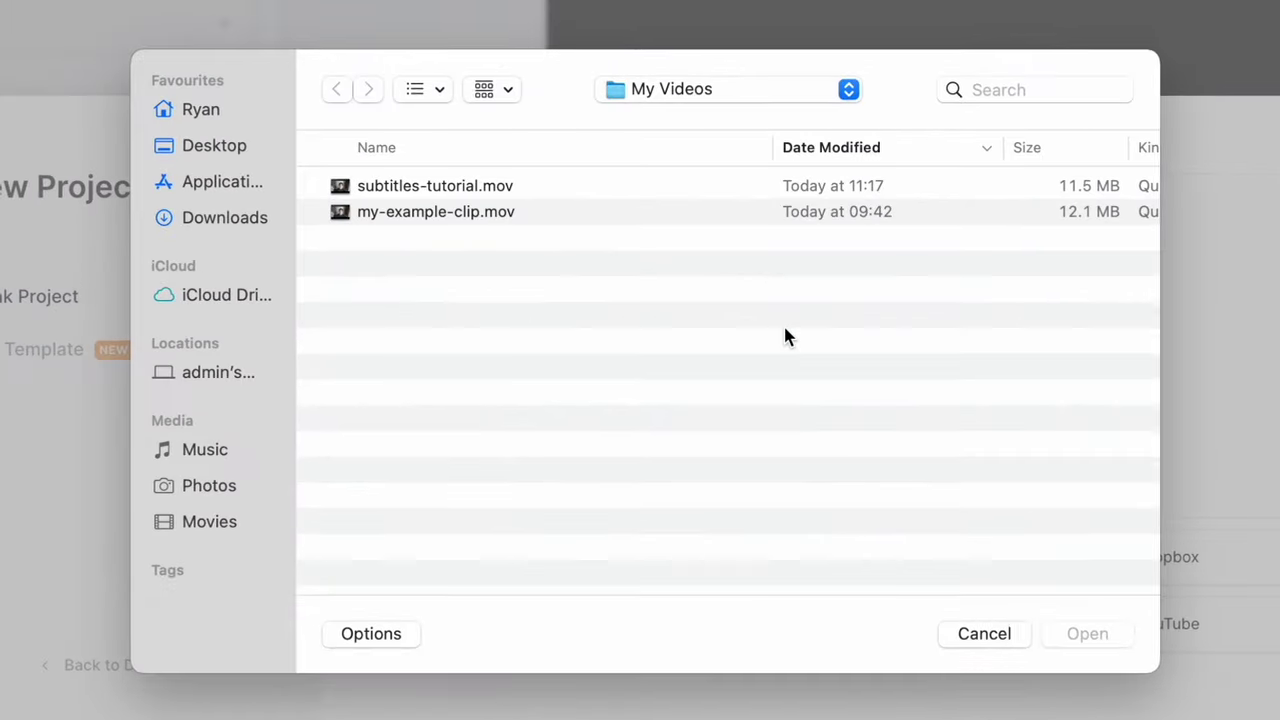
left_click(643, 213)
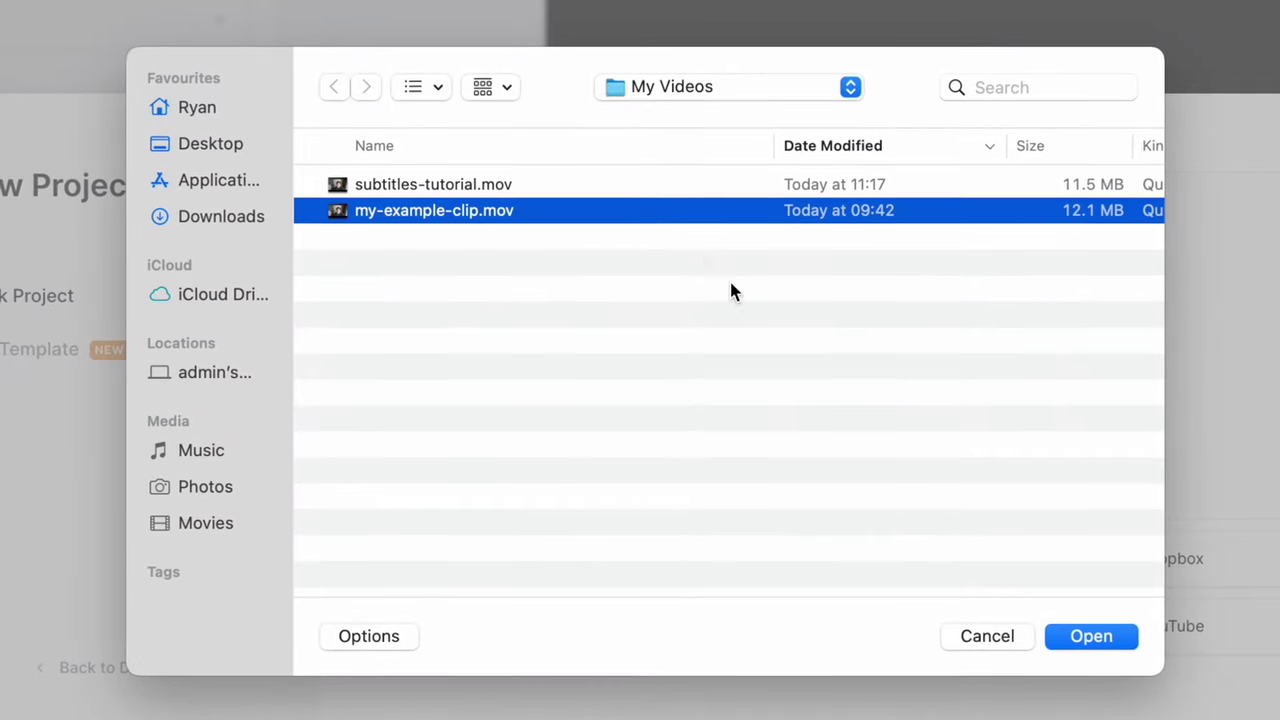
left_click(1094, 641)
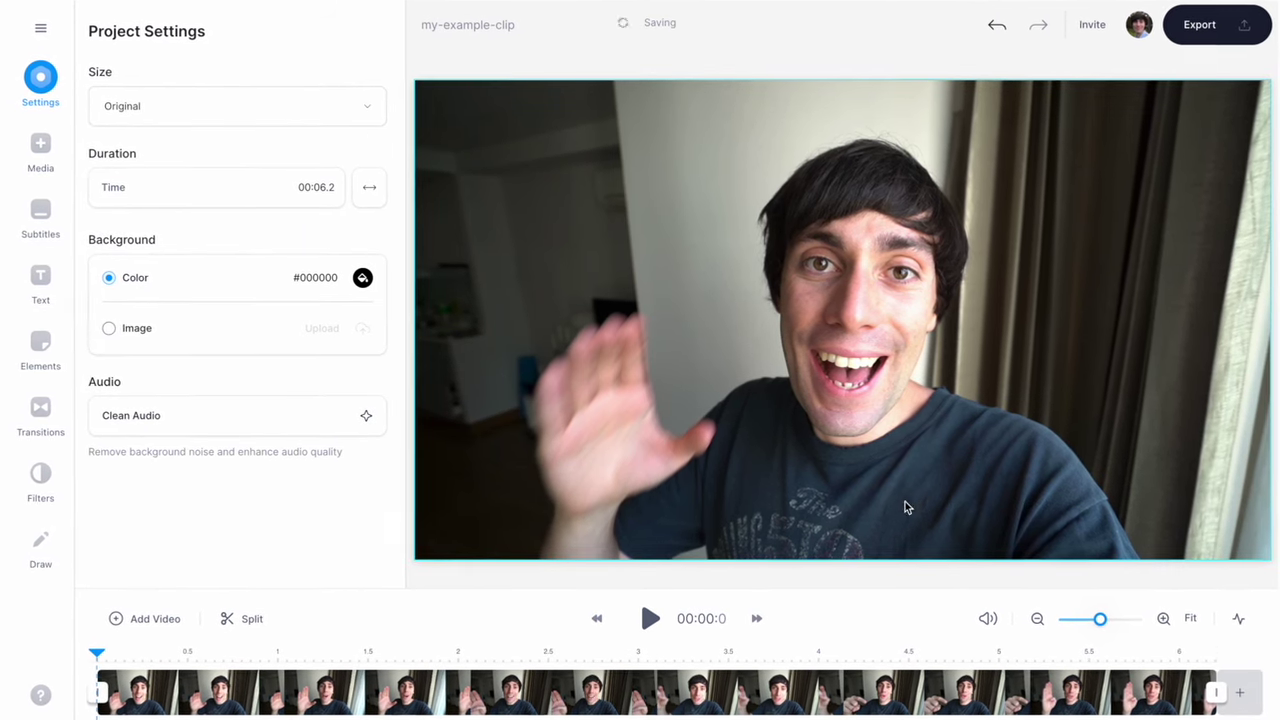
Auto-generate subtitles for the clip with English as the language
left_click(53, 228)
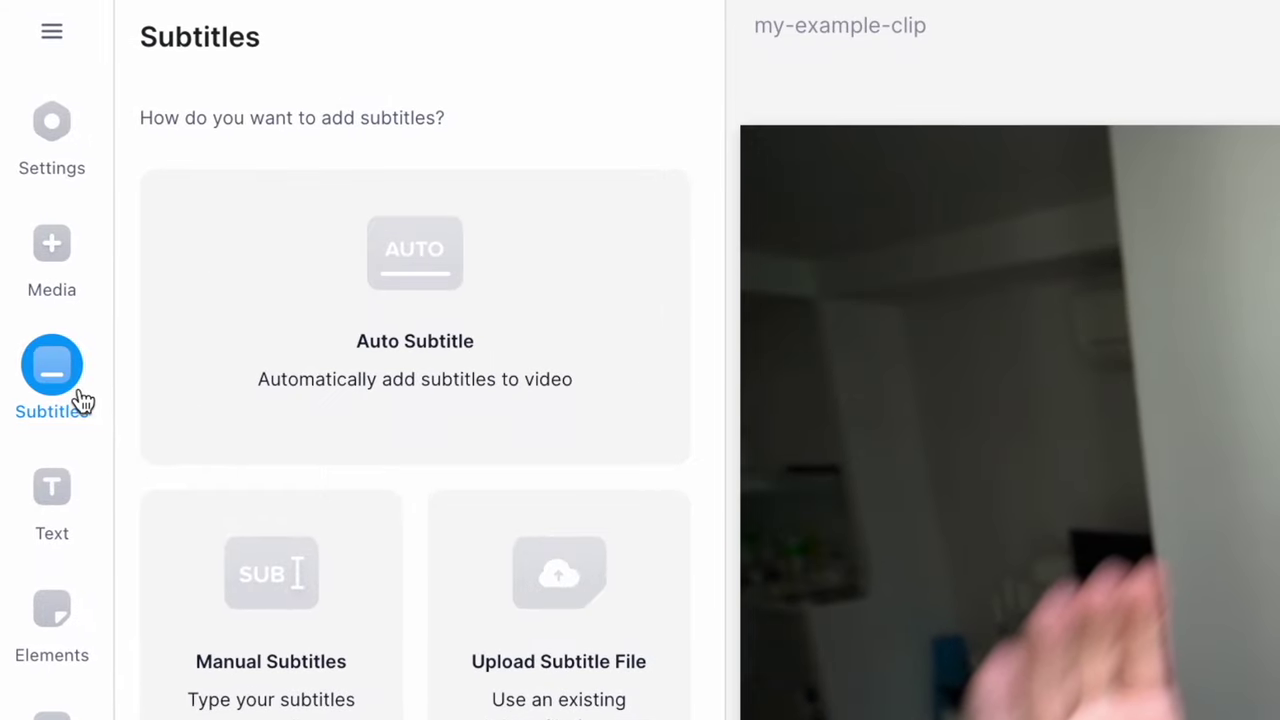
left_click(499, 334)
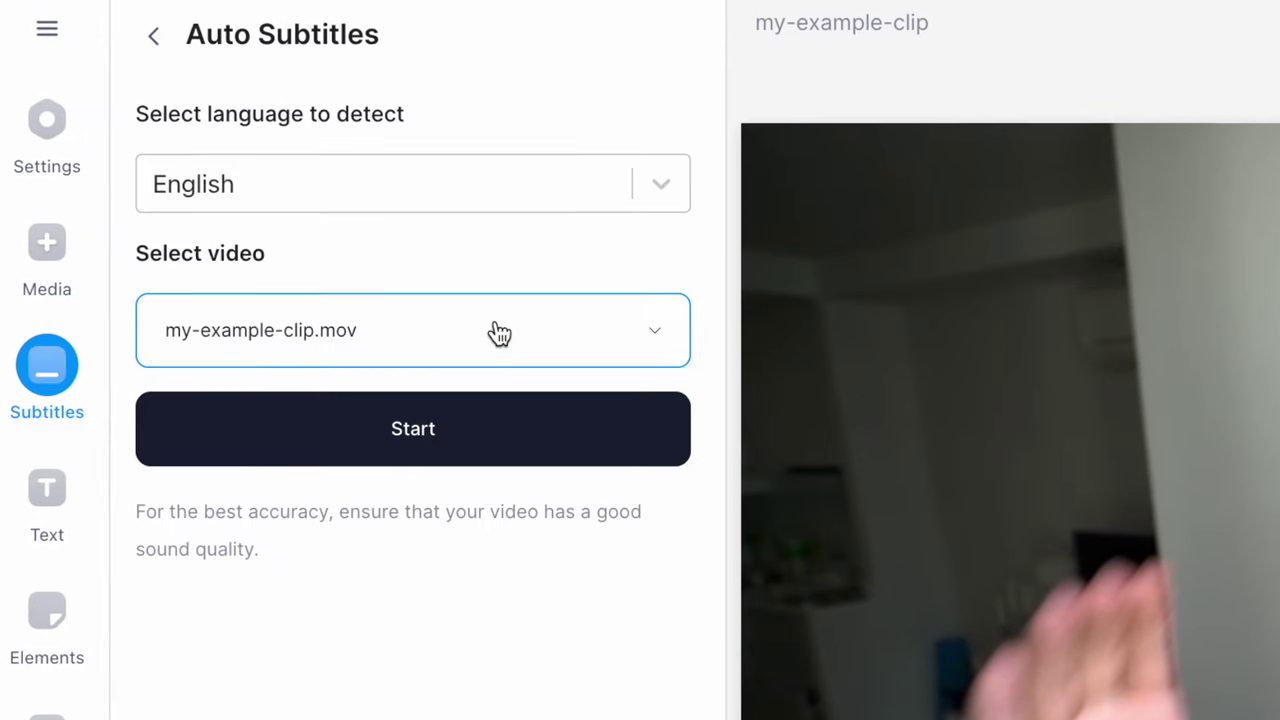
left_click(553, 183)
scroll(534, 340, "down", 5)
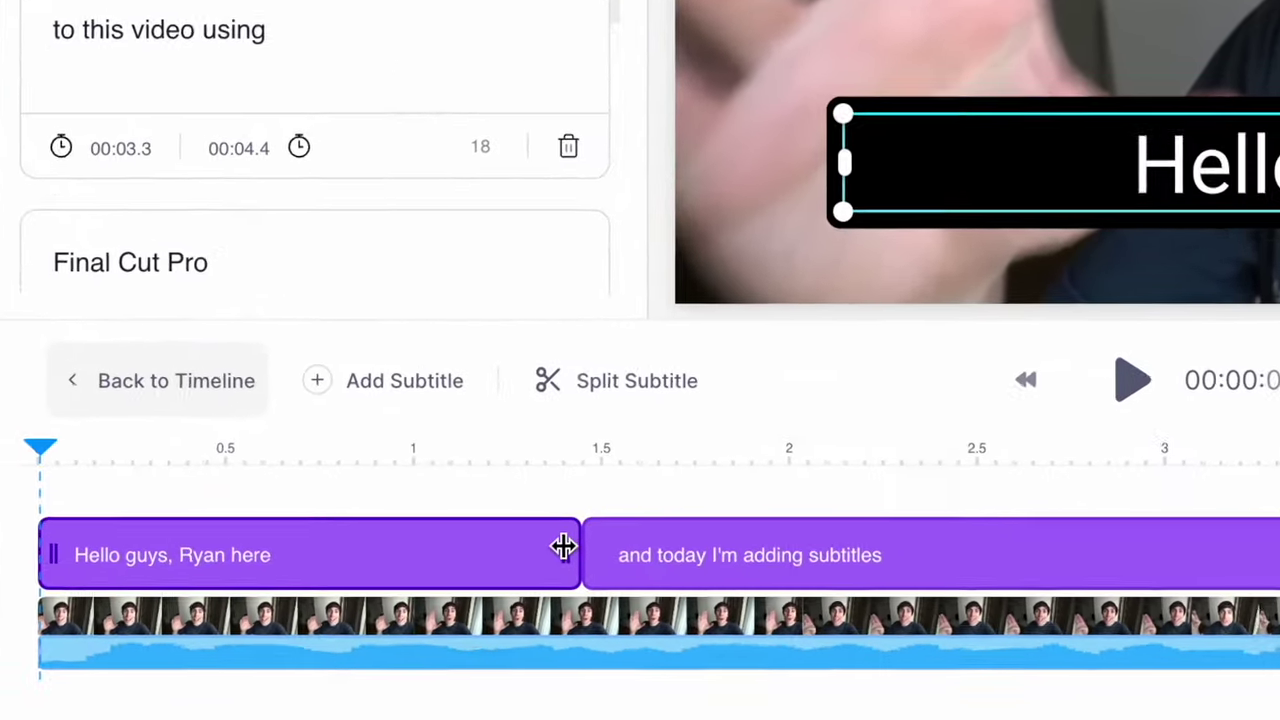
Shorten the first subtitle and close the gap before the second on the timeline
left_click_drag(563, 545, 456, 557)
left_click_drag(748, 560, 632, 565)
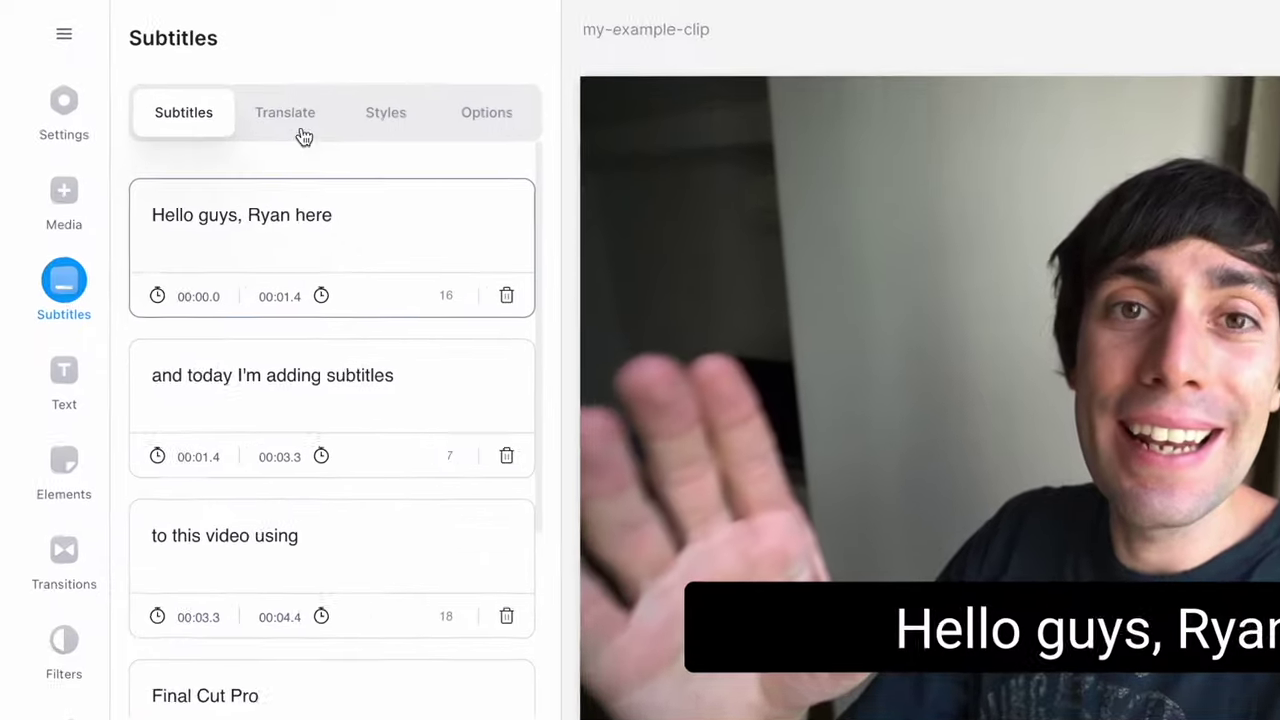
left_click(212, 92)
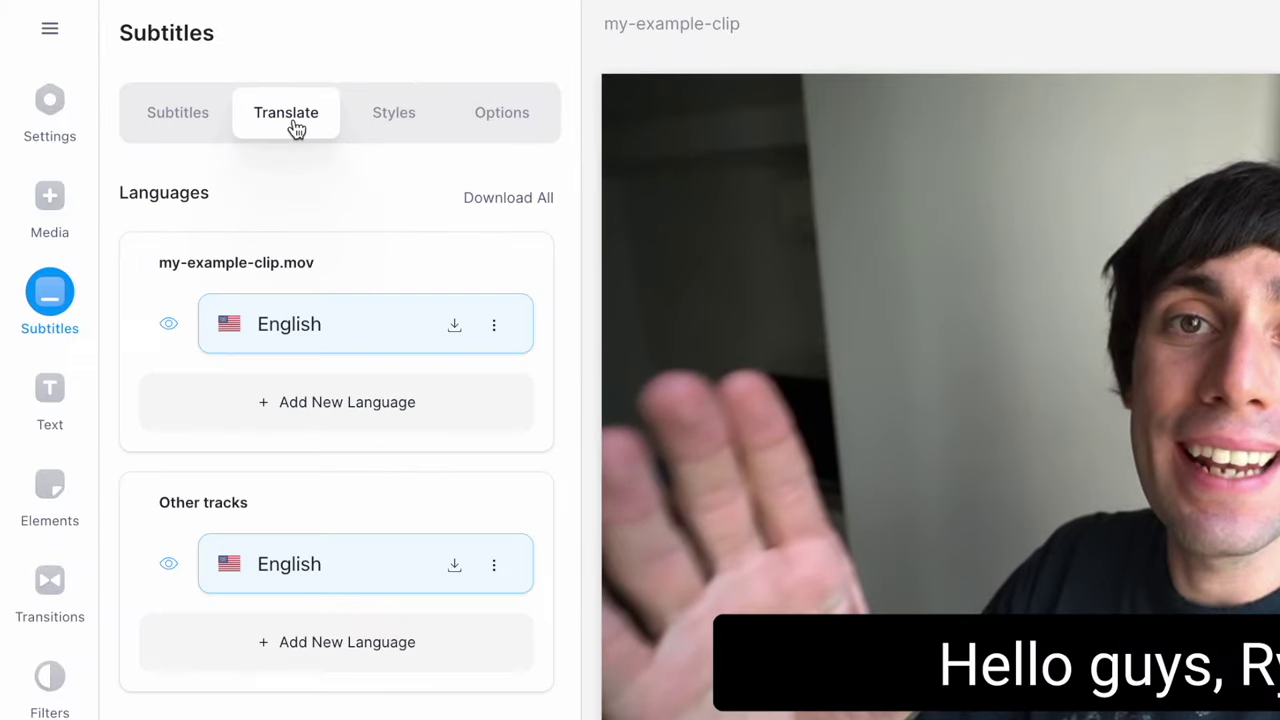
Style the subtitles in the Abril Fatface font with yellow filled-outline styling
left_click(400, 130)
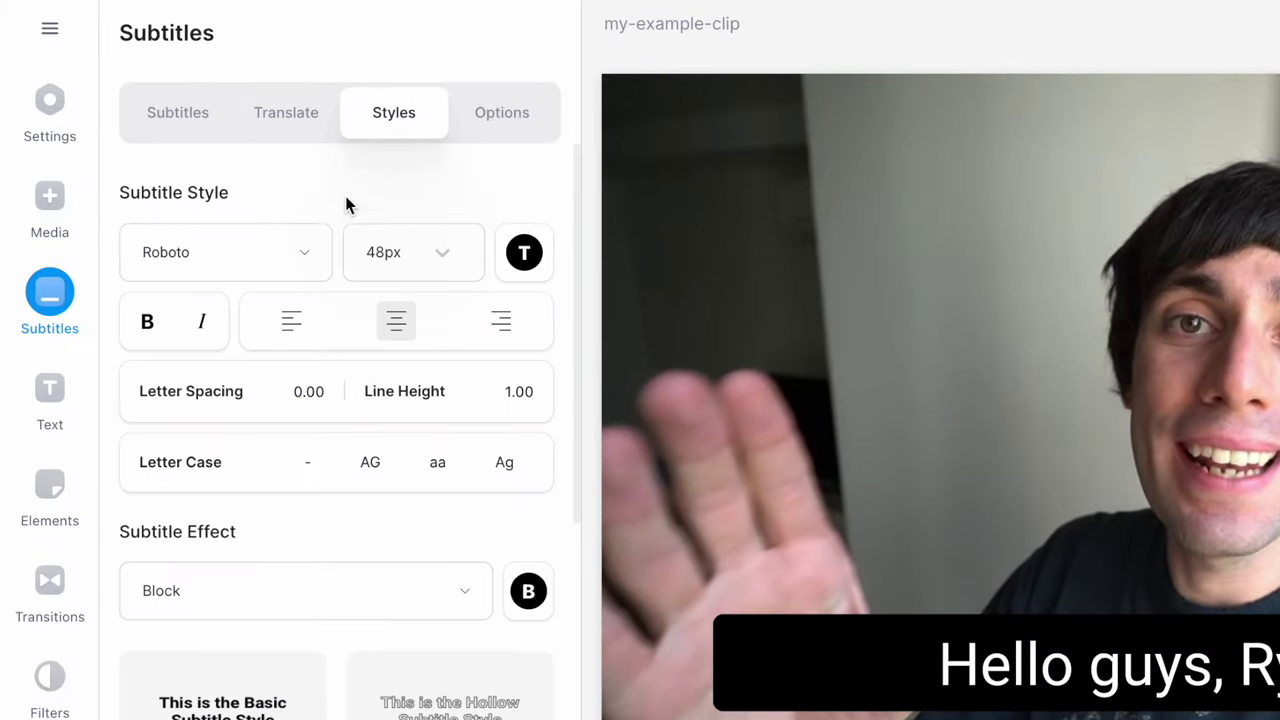
left_click(306, 256)
left_click(287, 320)
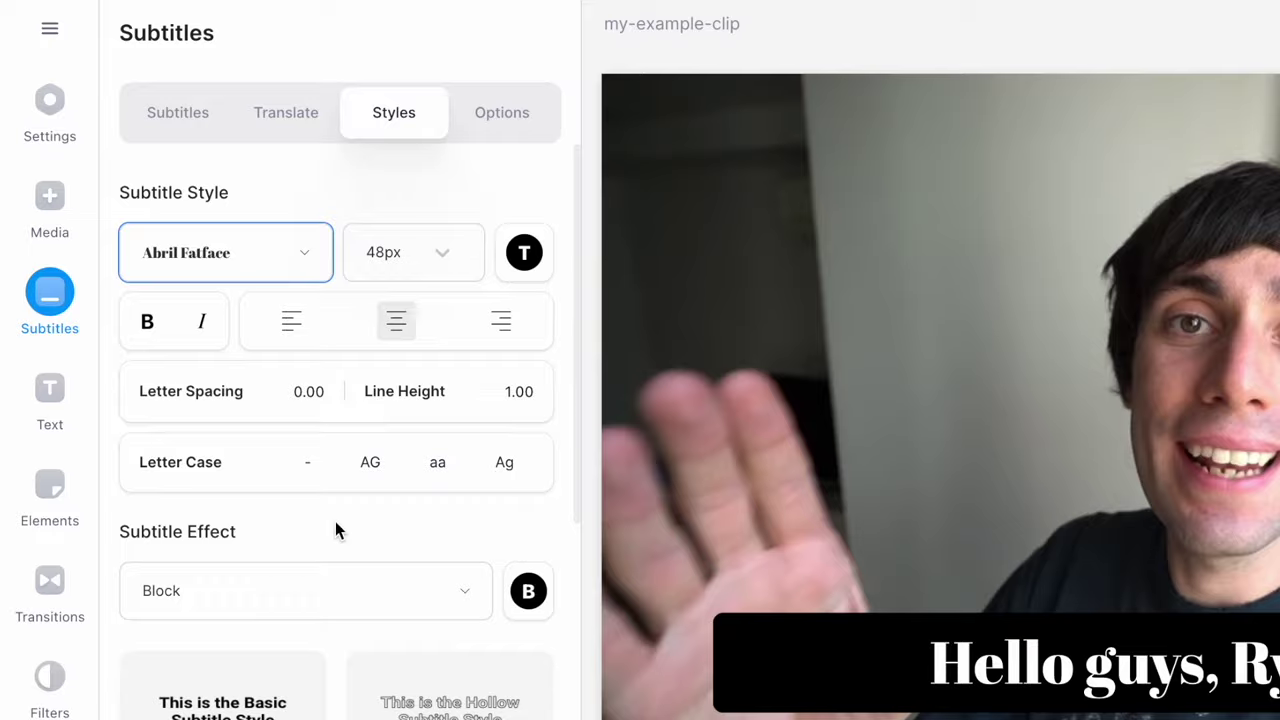
scroll(335, 530, "down", 5)
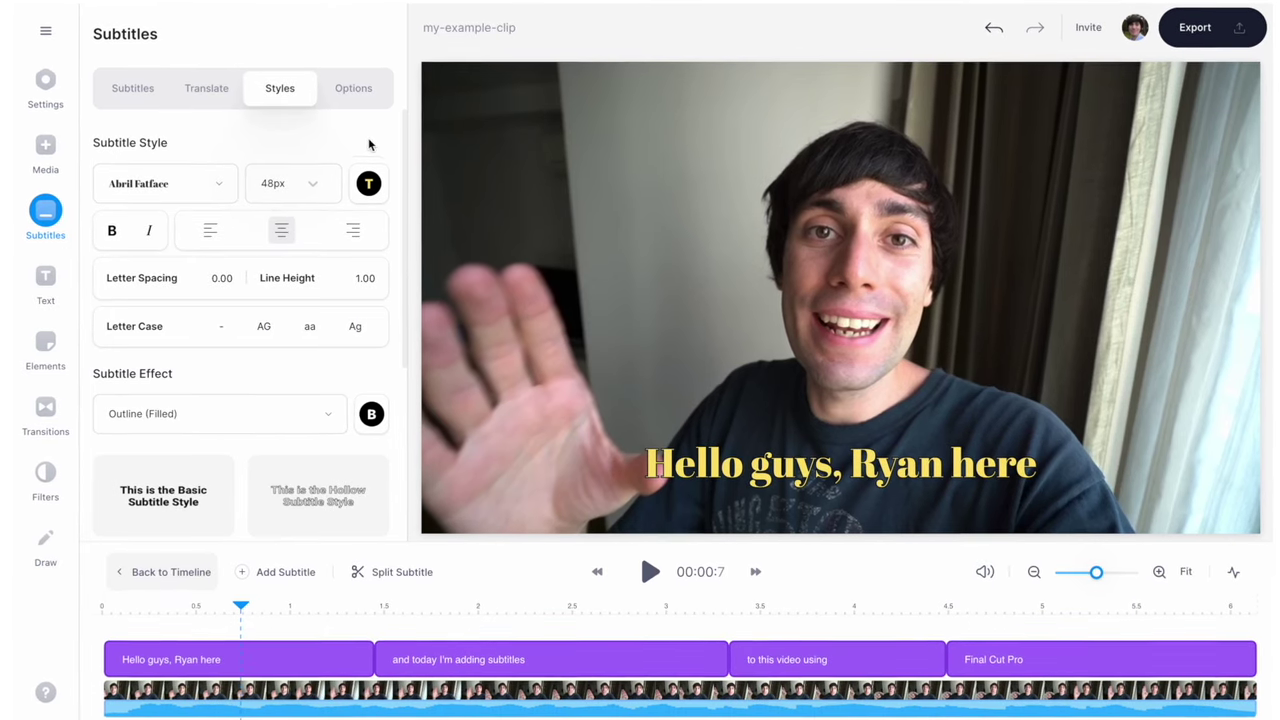
Download the subtitles as an .SRT file
left_click(353, 90)
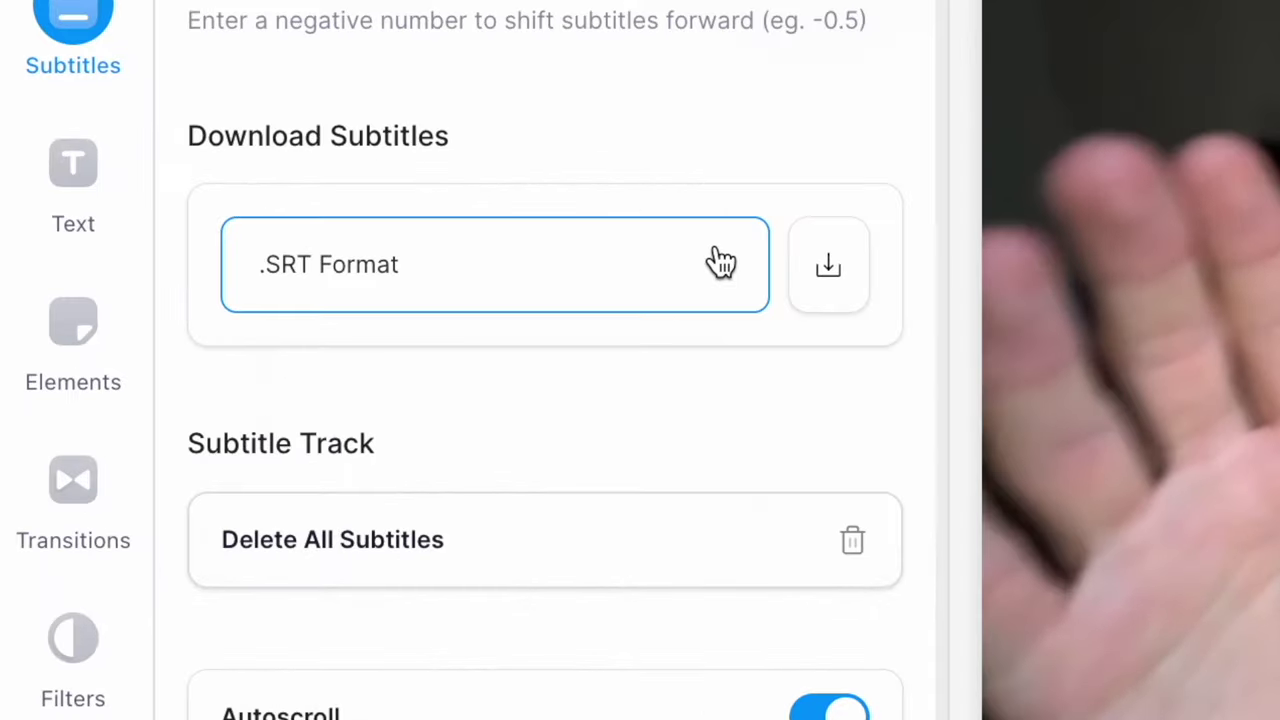
left_click(308, 317)
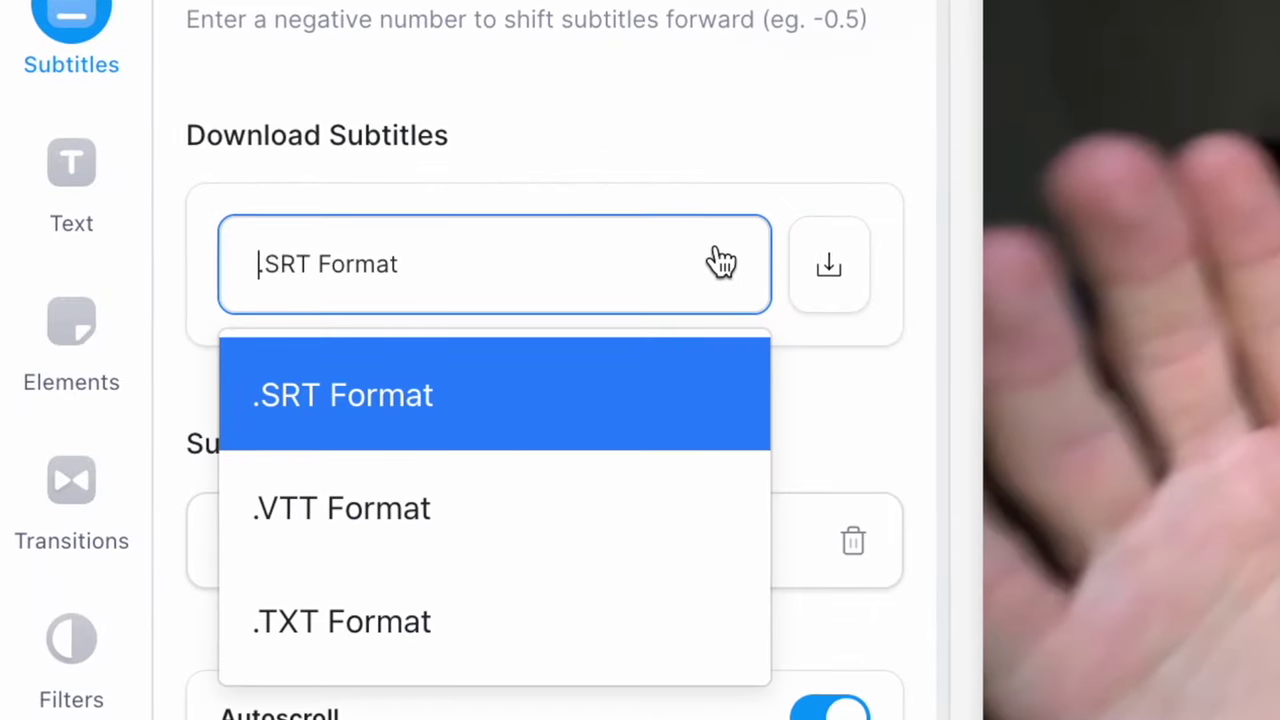
left_click(675, 394)
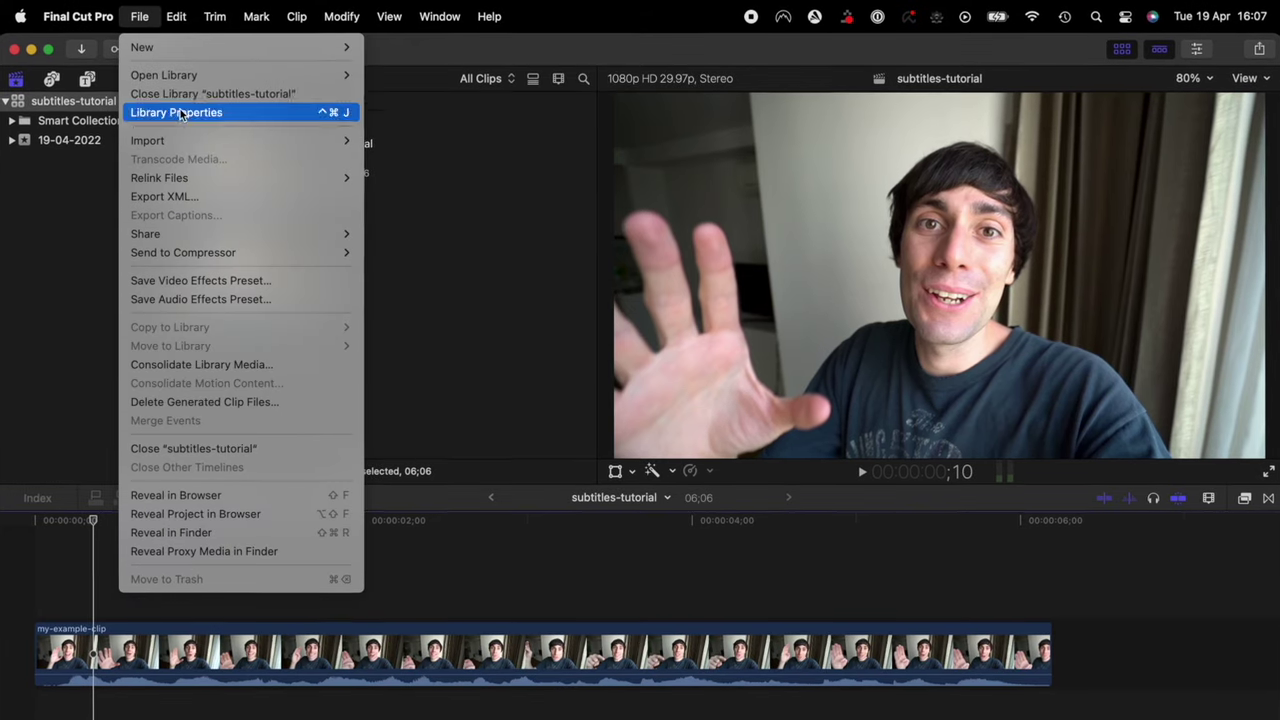
Import my-example-clip_en-US.srt as captions onto the Final Cut Pro timeline
mouse_move(191, 137)
left_click(455, 229)
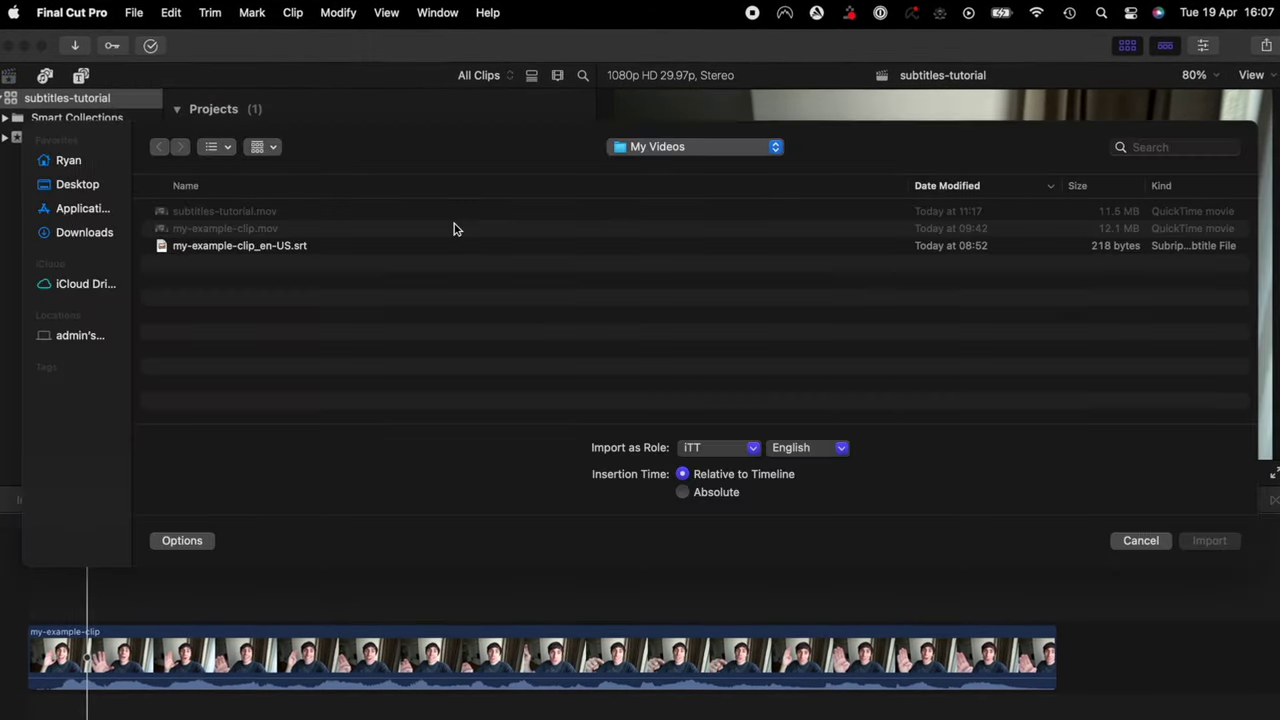
left_click(445, 248)
left_click(1212, 541)
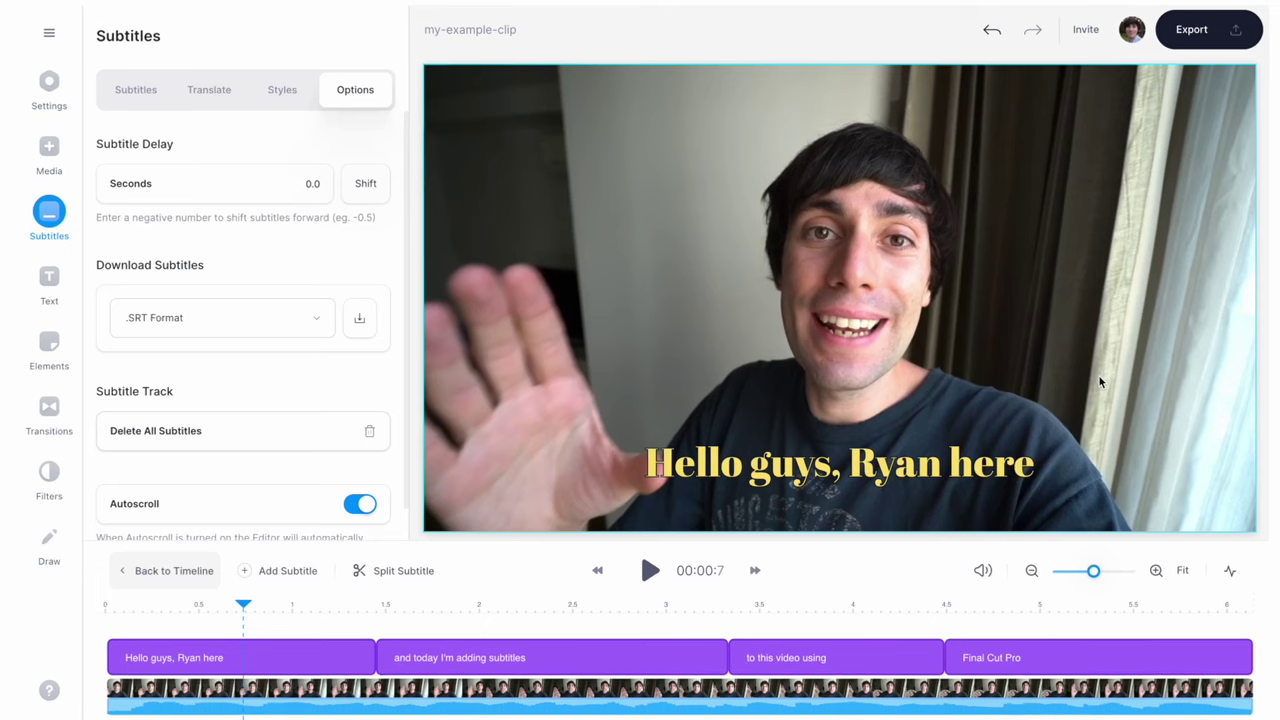
Export my-example-clip and play it back to check the yellow Abril Fatface subtitles
left_click(1200, 38)
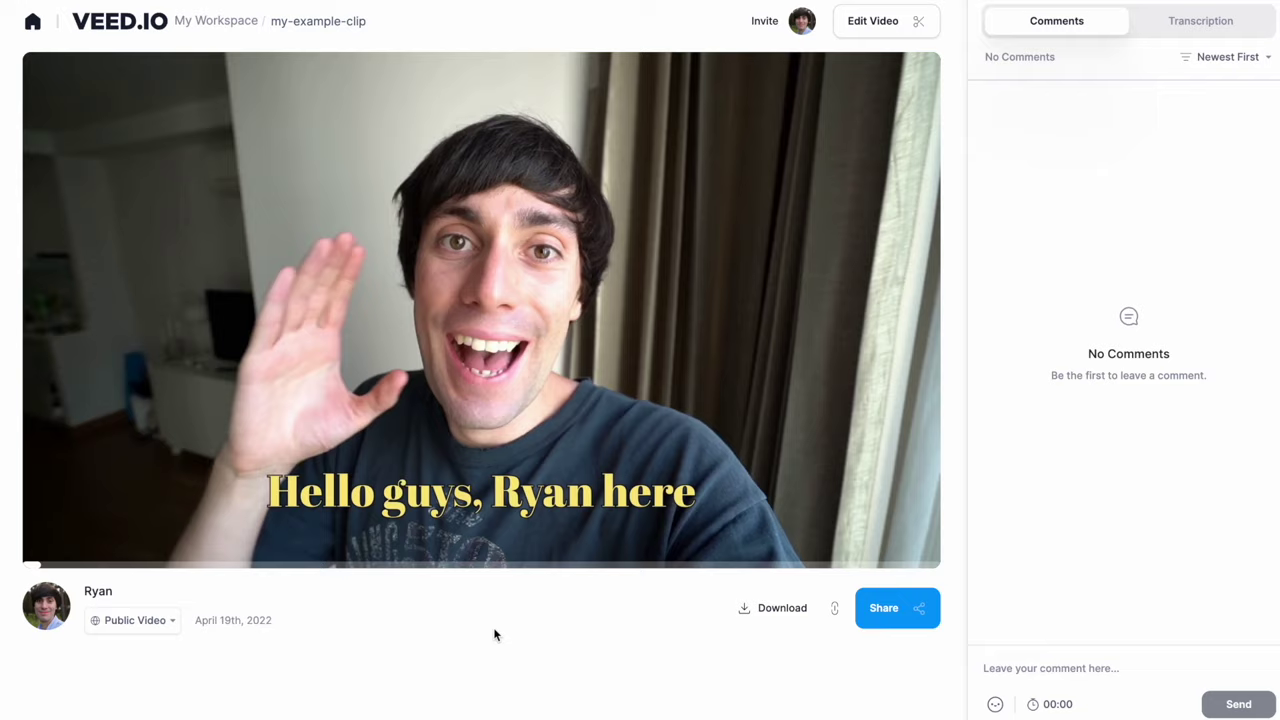
left_click(433, 546)
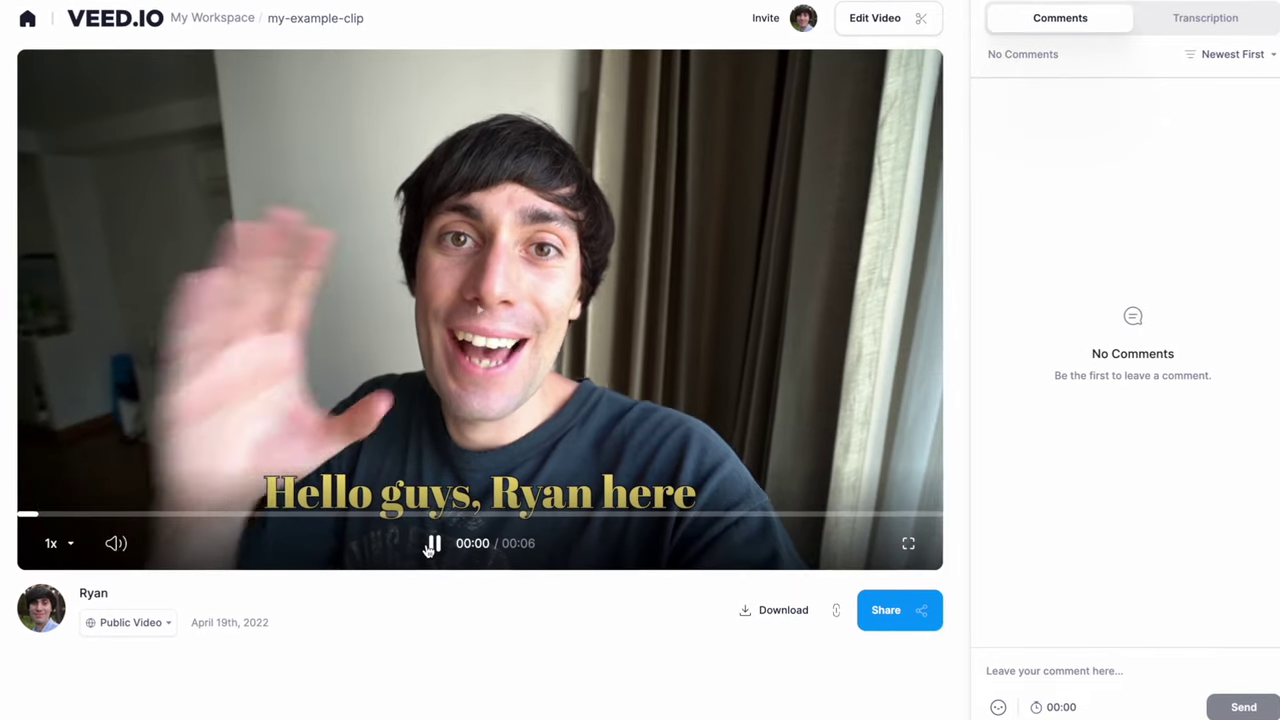